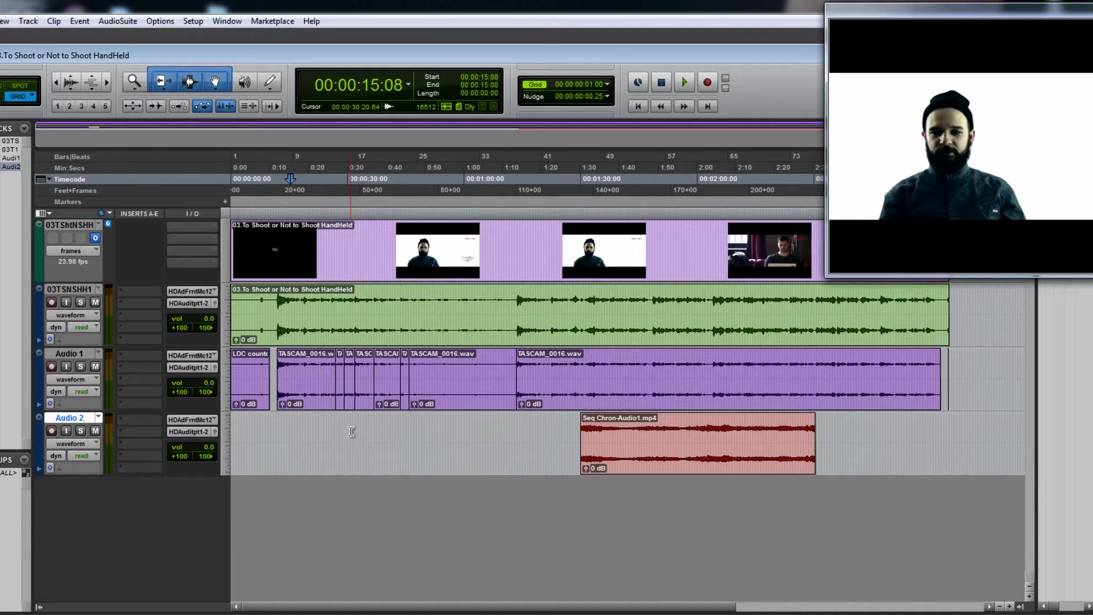
Glance at RX 4 Advanced, return to Pro Tools and abandon a first new-track attempt
key(alt+Tab)
key(alt+Tab)
key(alt+Tab)
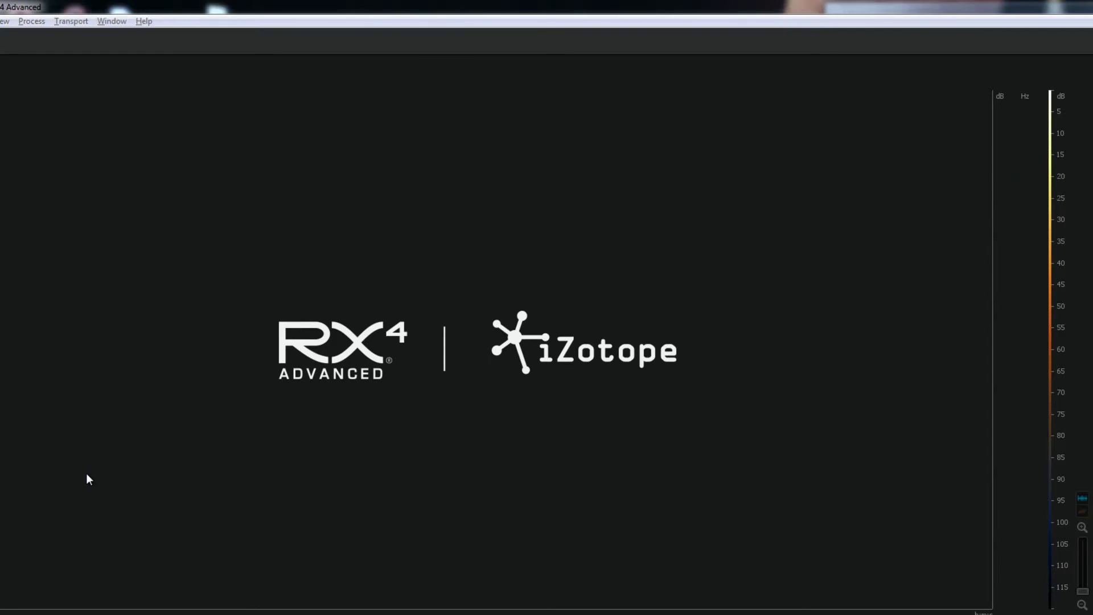
key(alt+Tab)
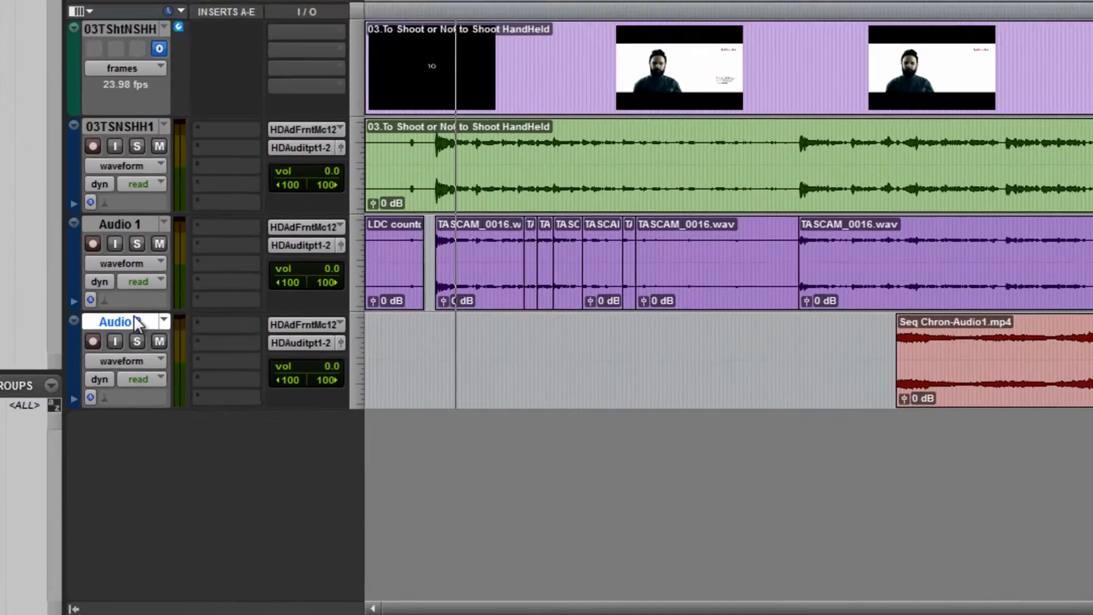
right_click(137, 323)
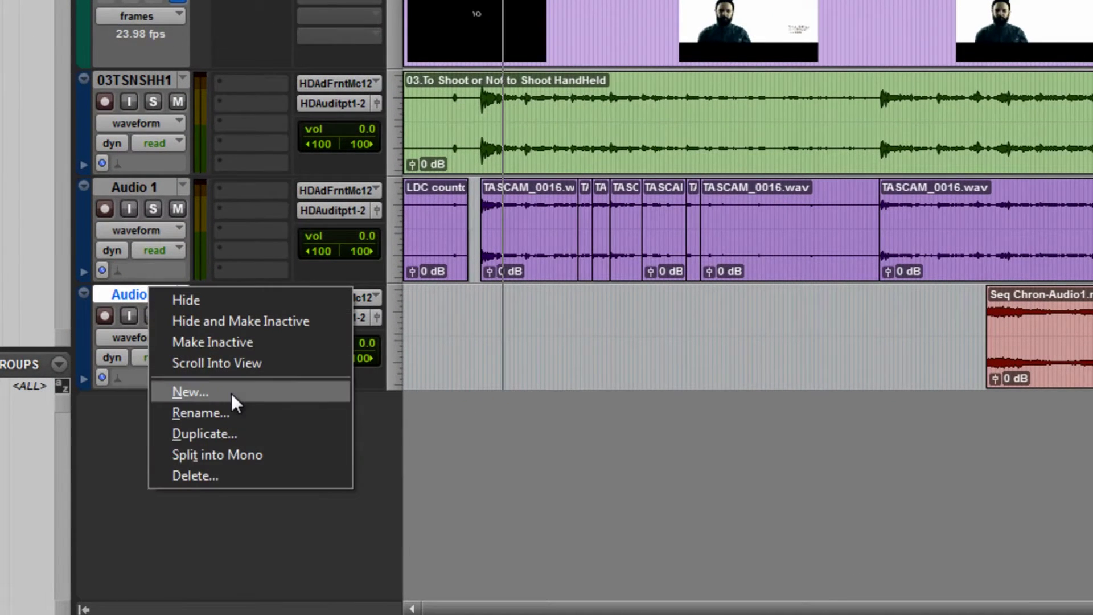
click(231, 393)
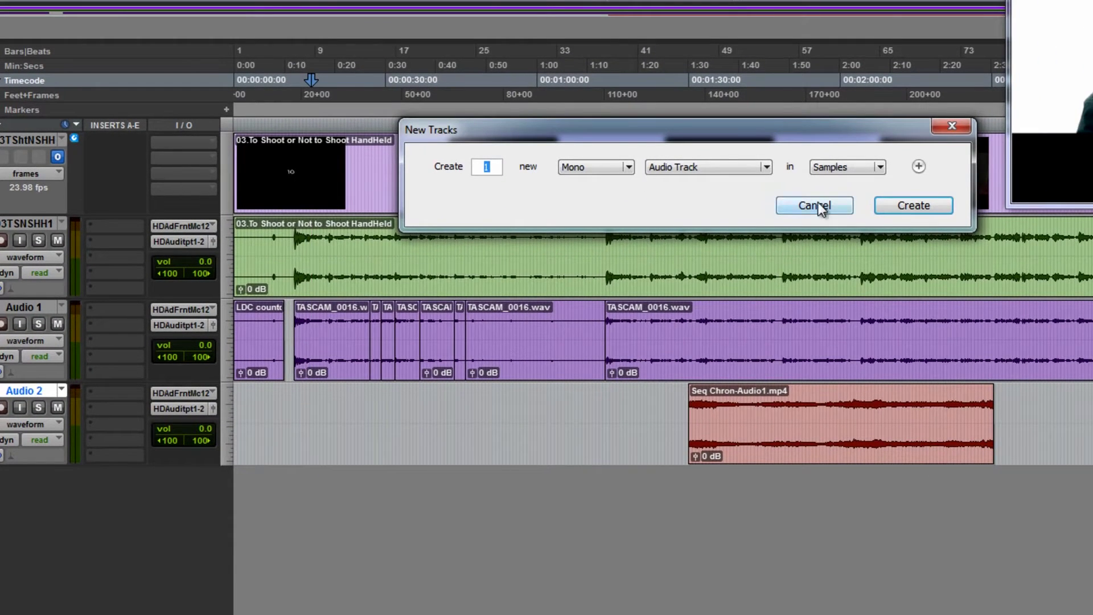
click(839, 211)
Create one stereo Aux Input track, Aux 1, below Audio 2
right_click(21, 388)
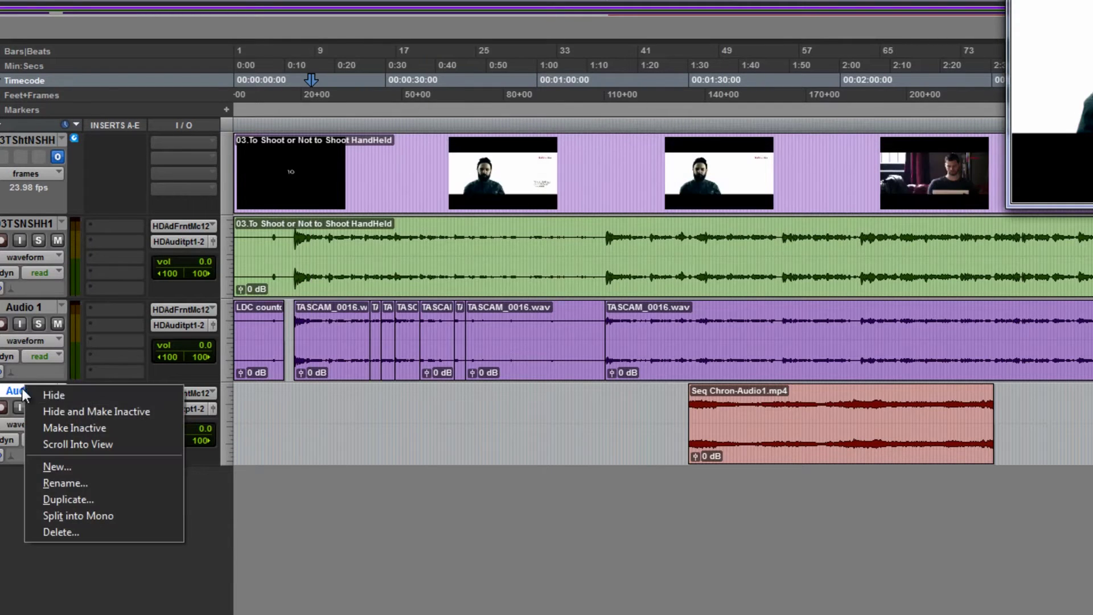
click(91, 466)
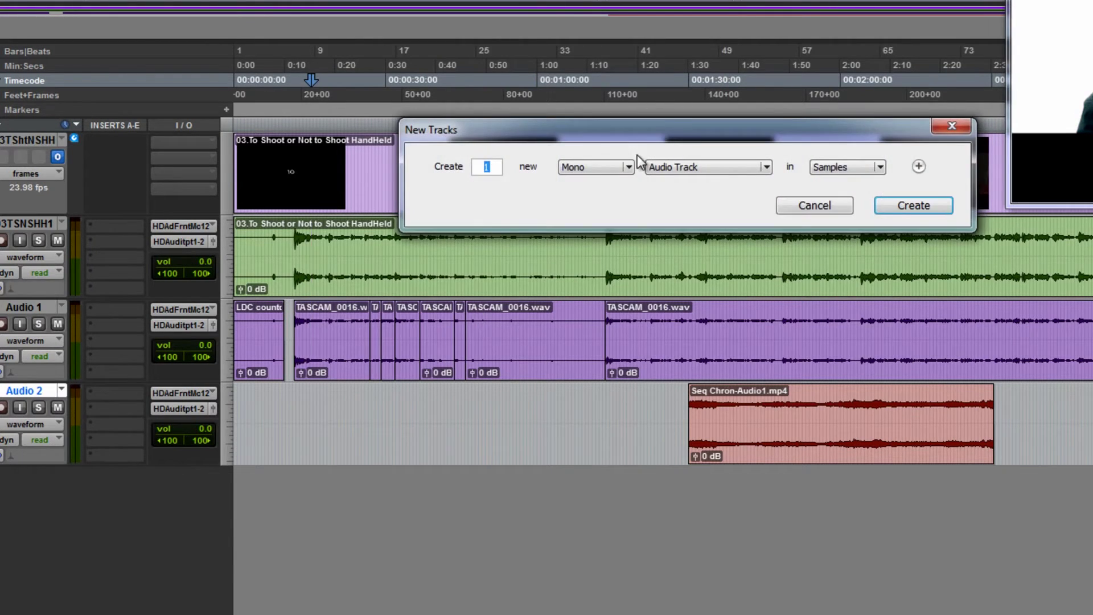
click(627, 166)
click(621, 189)
click(730, 164)
click(726, 184)
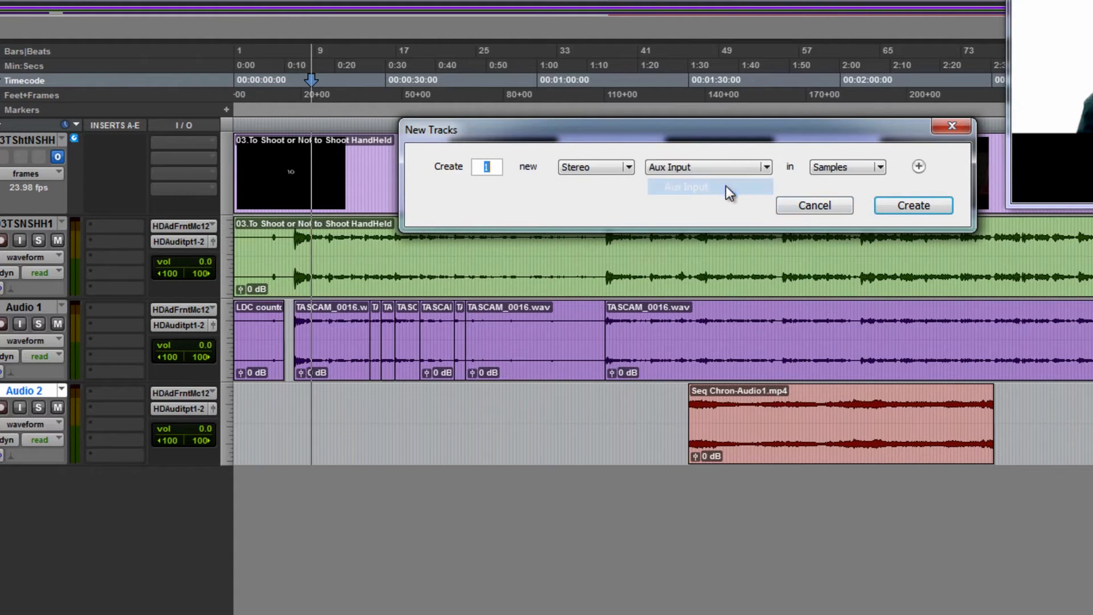
click(910, 205)
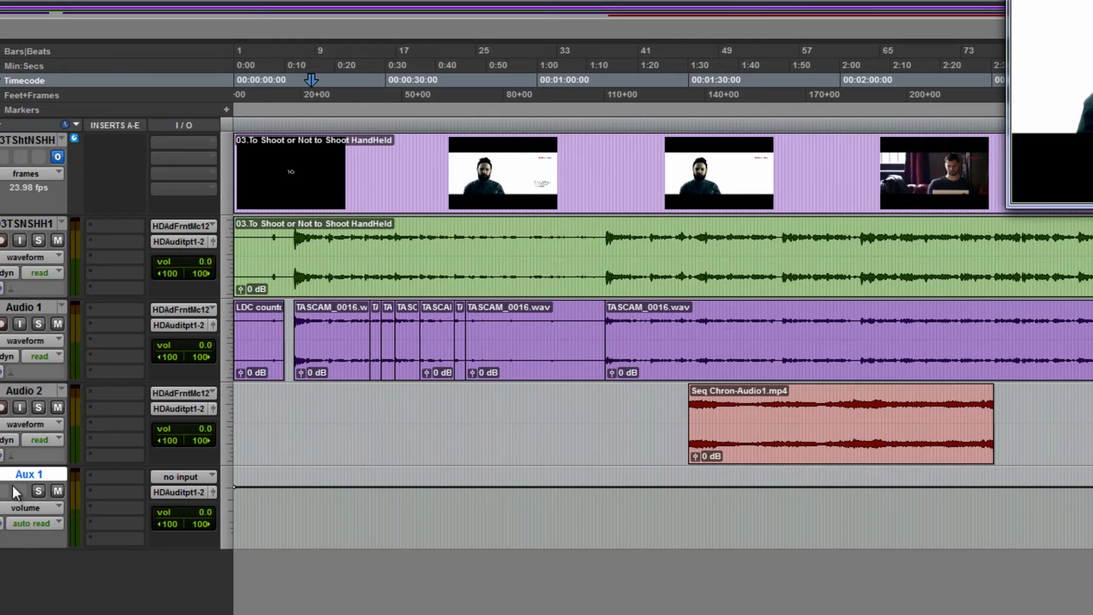
Replace the Aux 1 track name with 'RX4 Connect' in the rename dialog
double_click(22, 473)
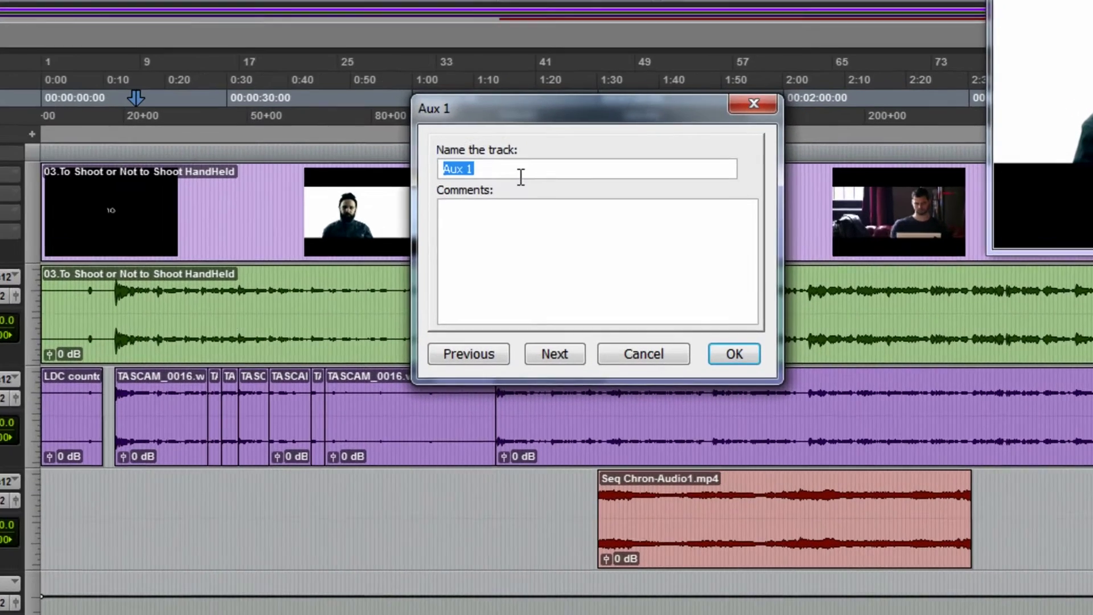
click(625, 140)
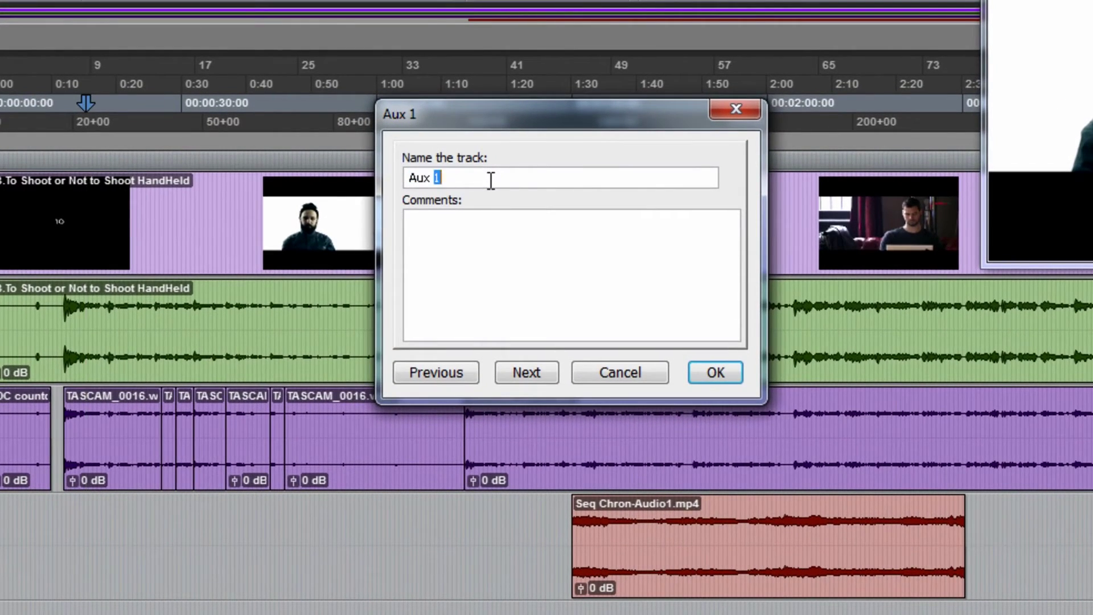
drag(488, 178, 235, 183)
text(RX)
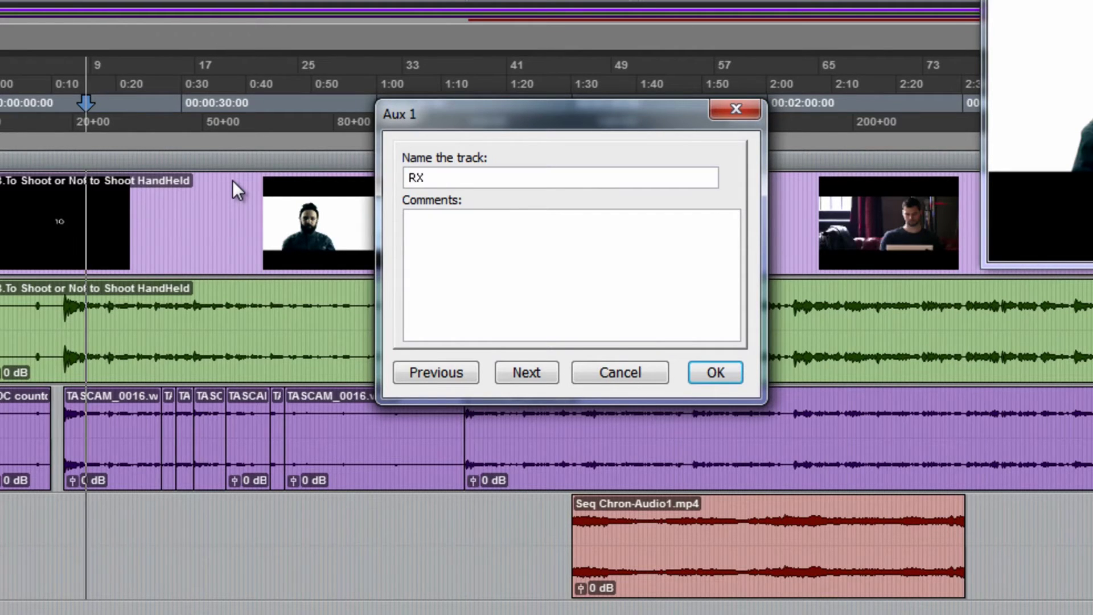
text(4 Connect)
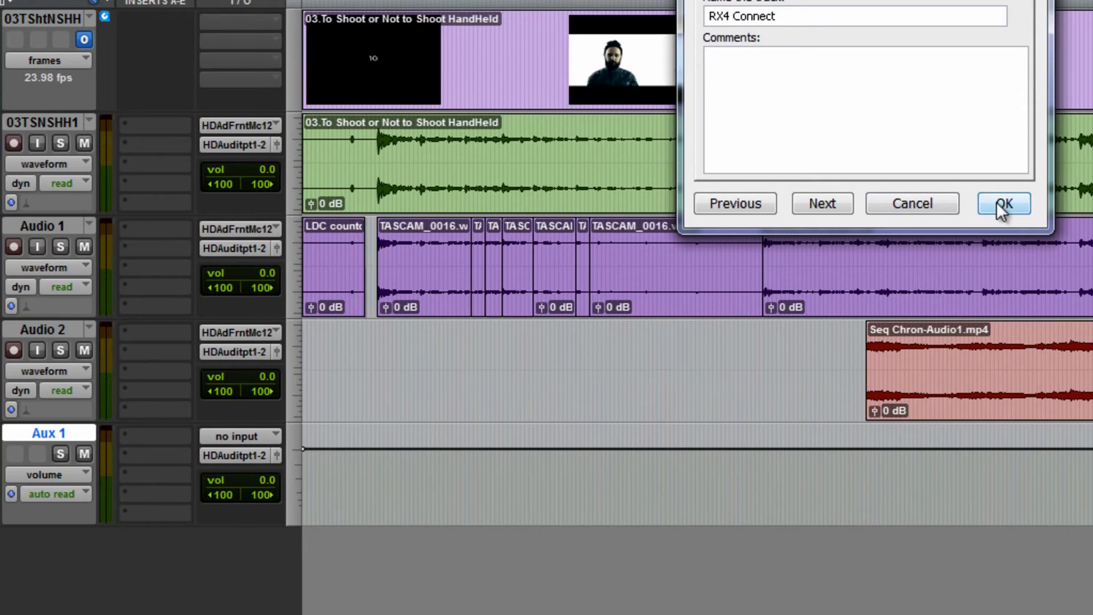
click(1002, 205)
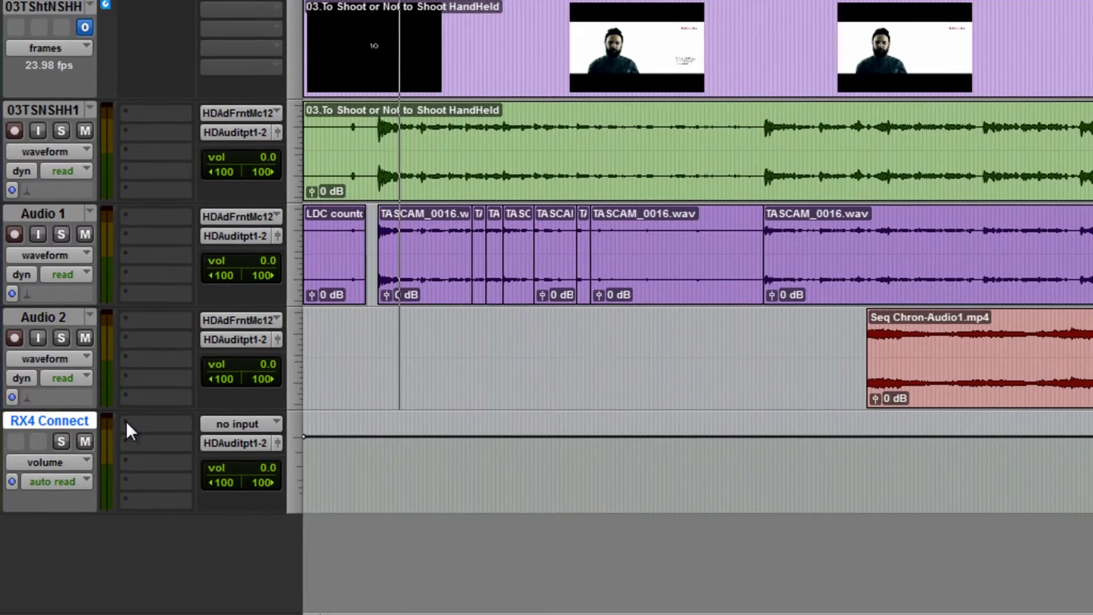
Insert the stereo iZotope RX 4 Monitor instrument plug-in on RX4 Connect's first insert slot
click(129, 434)
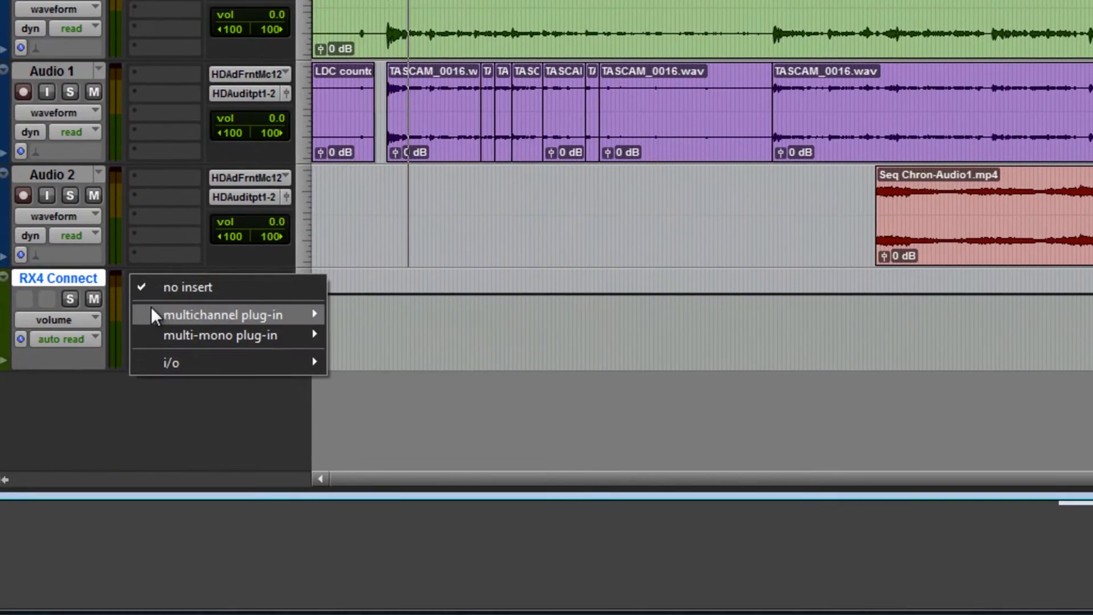
mouse_move(149, 347)
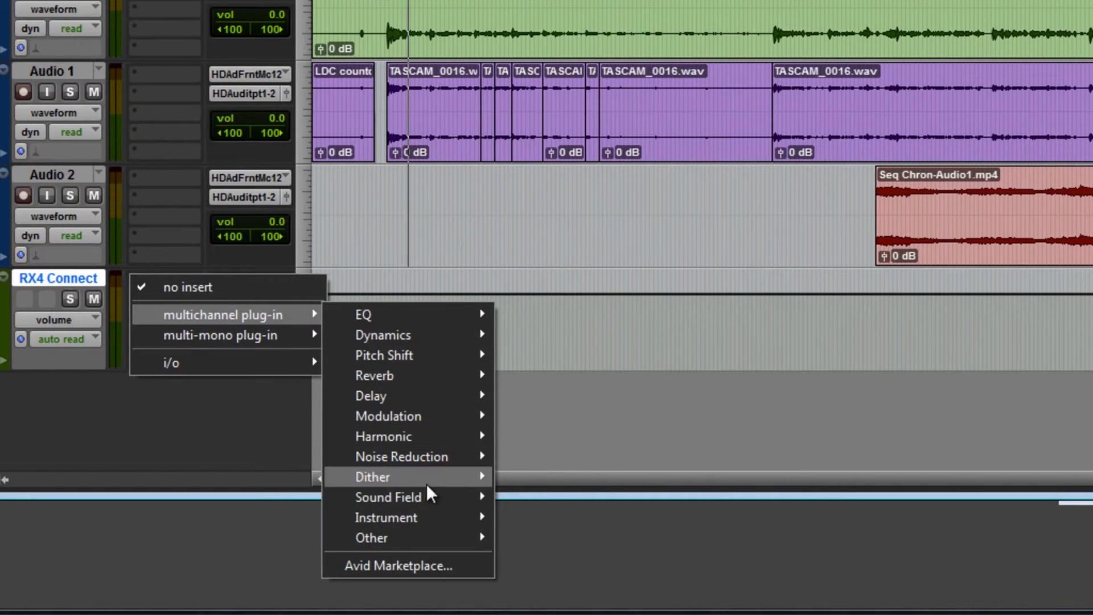
mouse_move(428, 514)
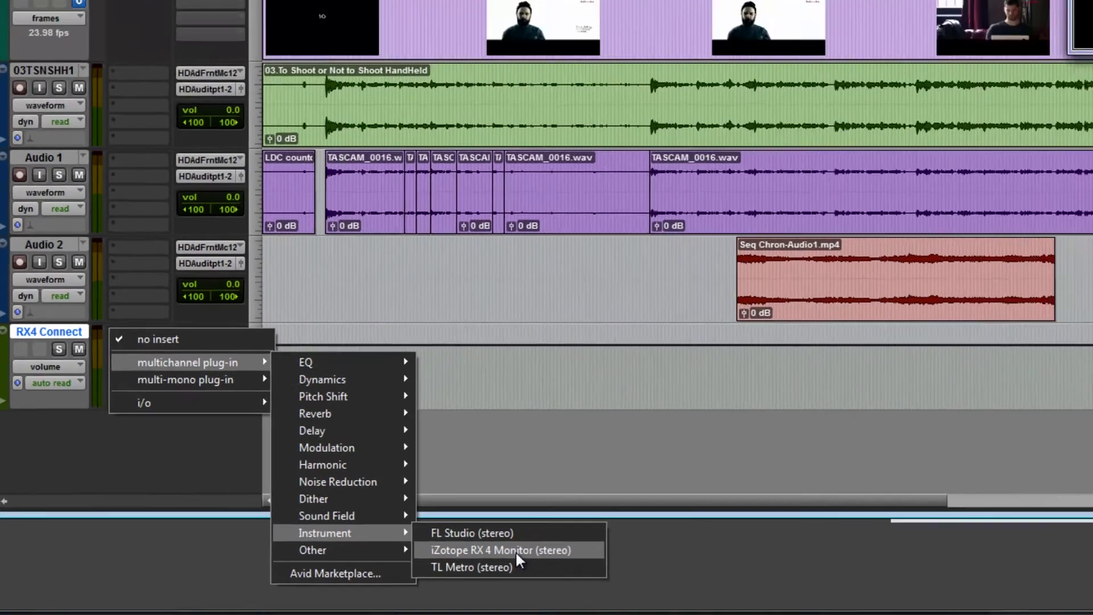
click(514, 550)
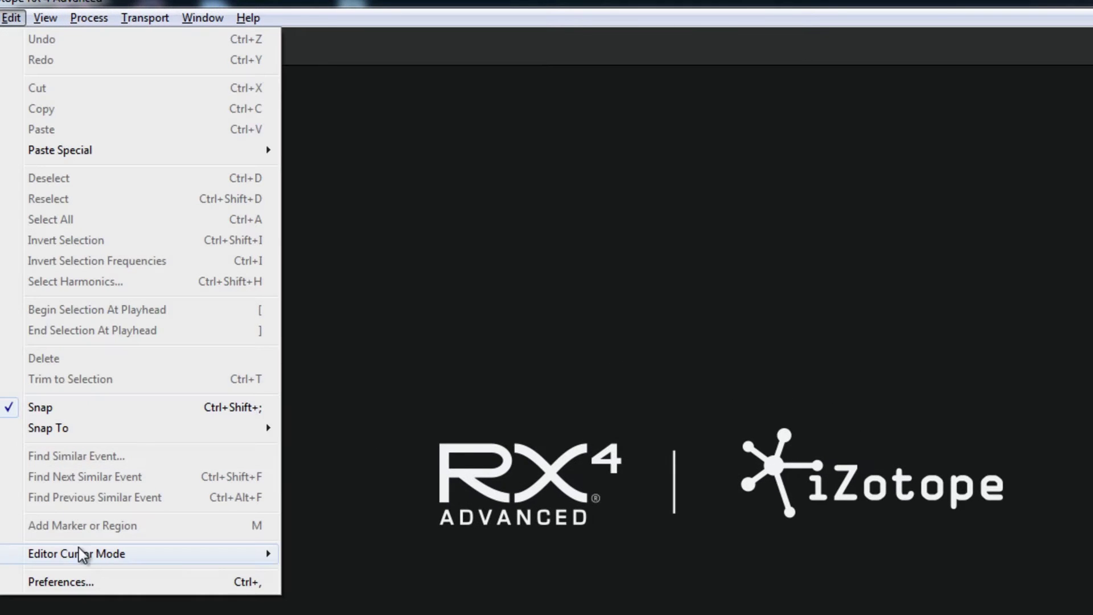
Set RX 4's driver type to RX Monitor in Preferences and move the monitor window right
click(85, 581)
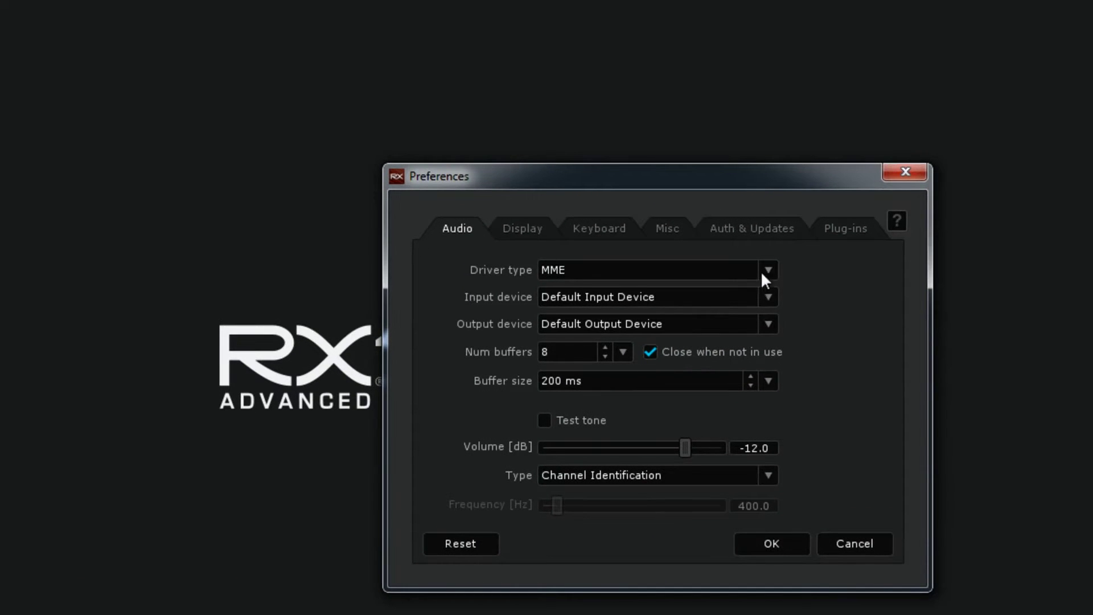
click(766, 271)
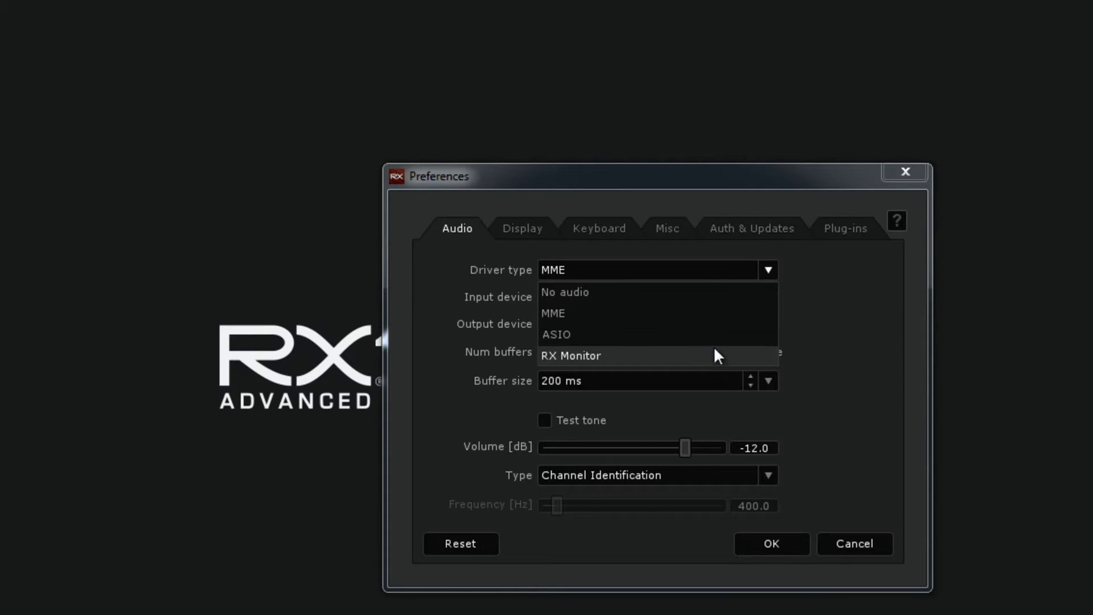
click(711, 359)
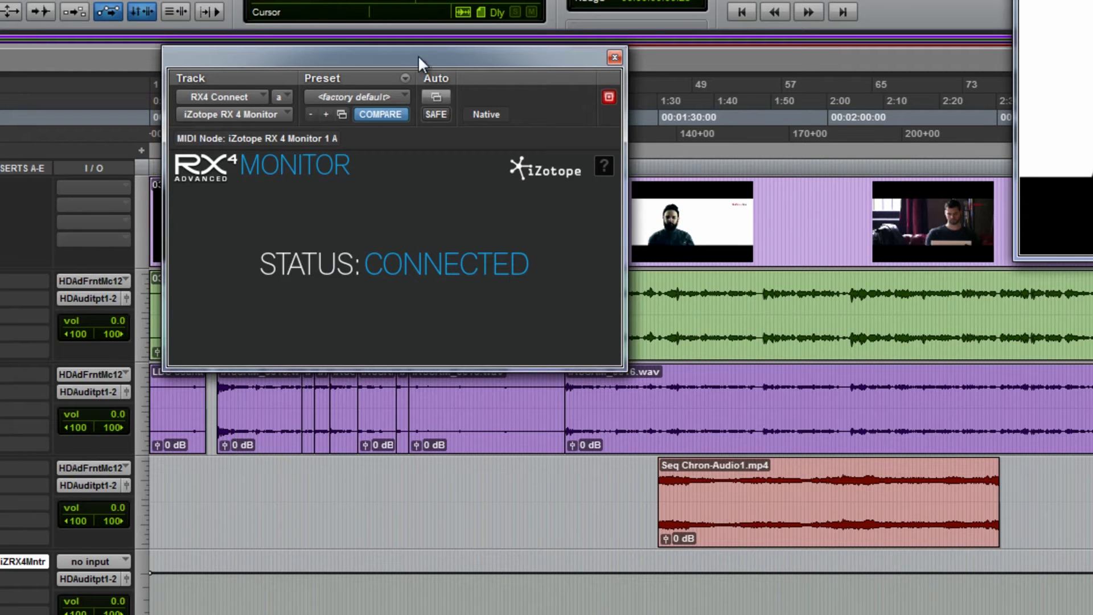
drag(387, 55, 1092, 194)
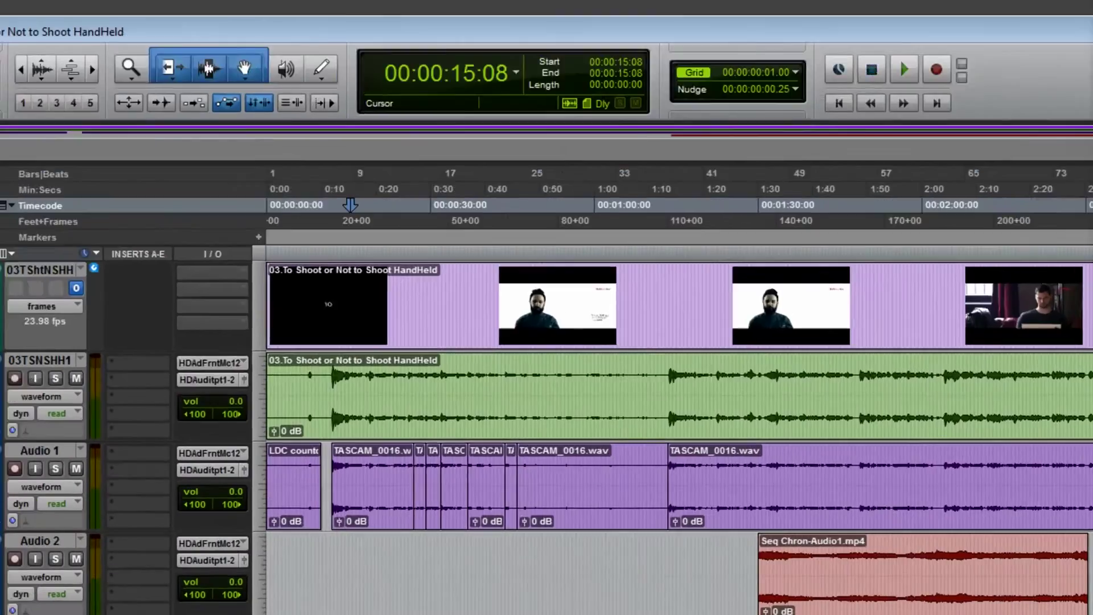
click(176, 33)
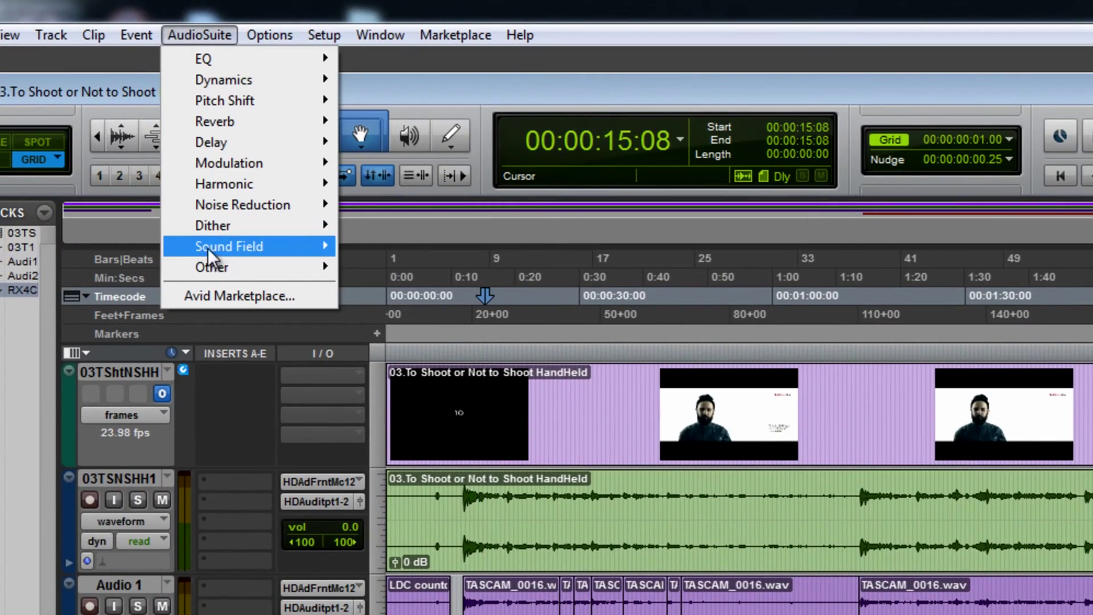
Open AudioSuite Noise Reduction > iZotope RX 4 Connect, then select the first TASCAM_0016 clip
mouse_move(227, 204)
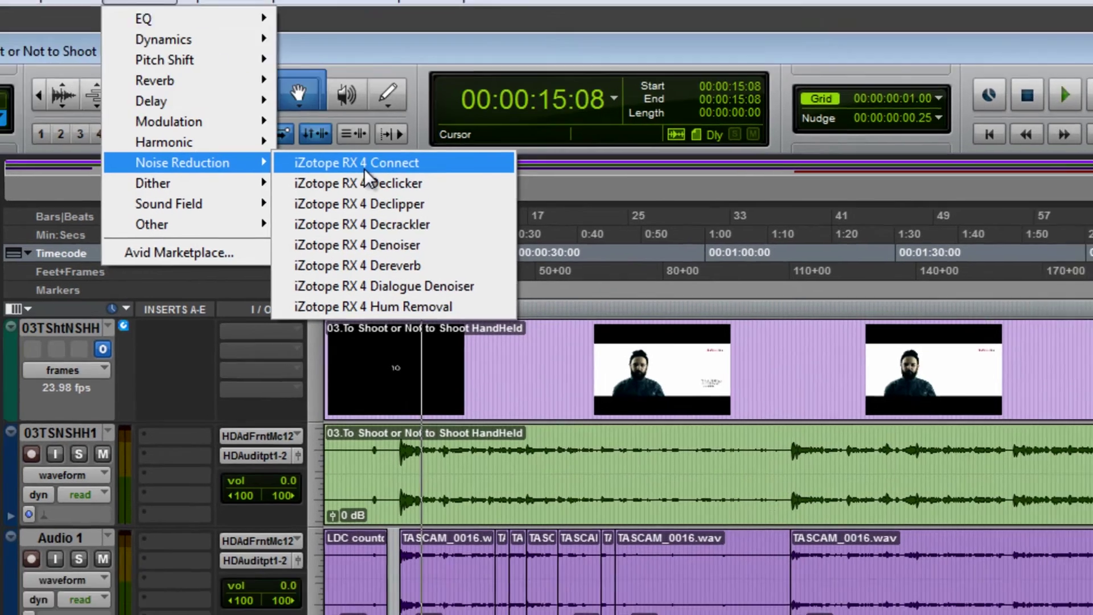
click(427, 206)
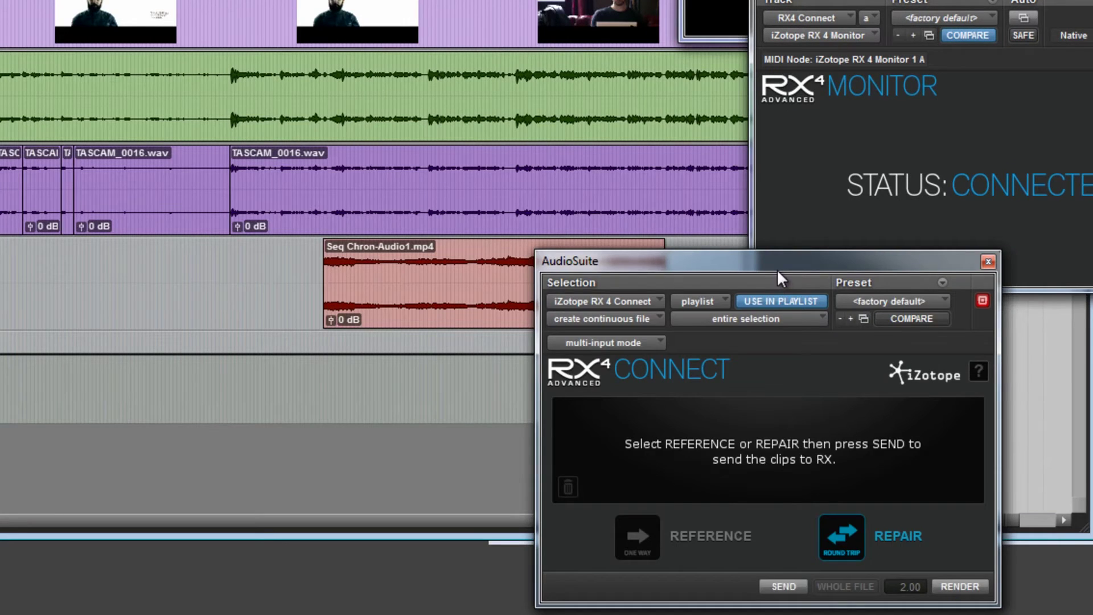
drag(780, 276, 1003, 287)
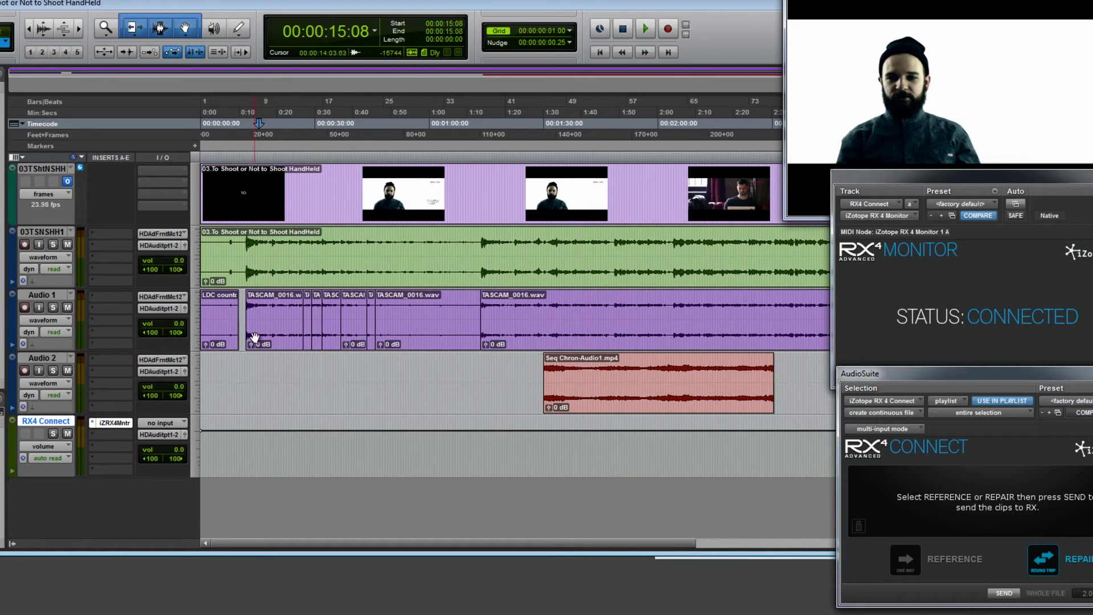
click(254, 337)
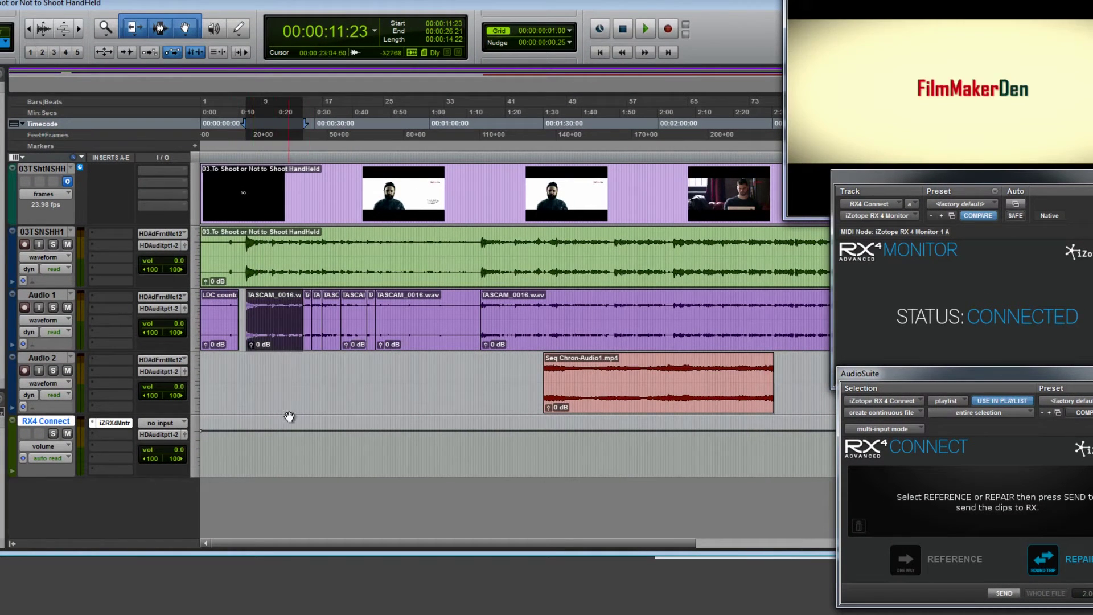
click(248, 157)
key(space)
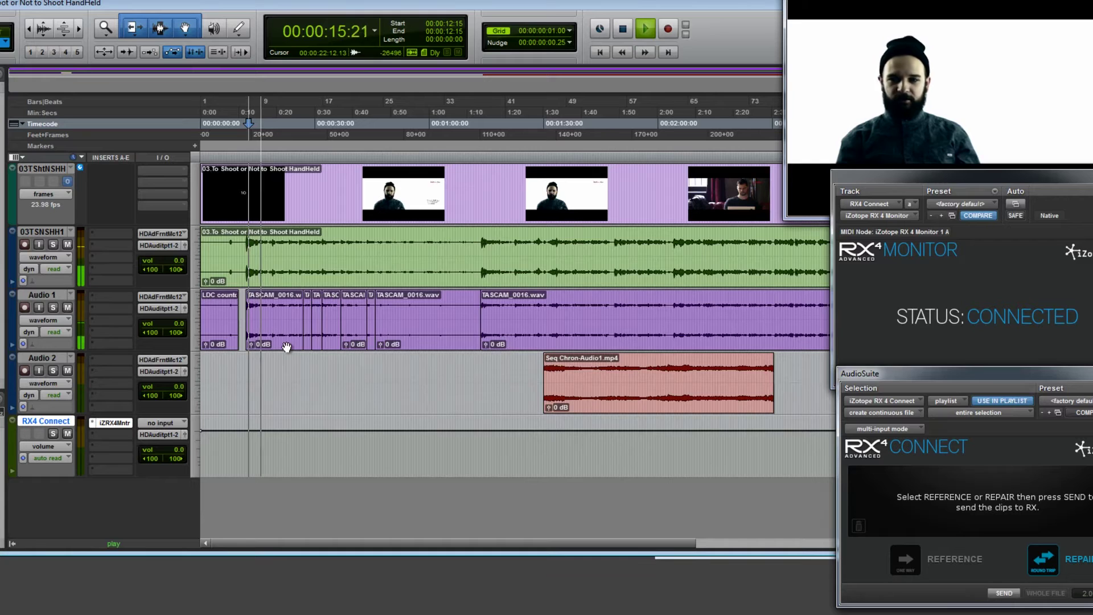
key(space)
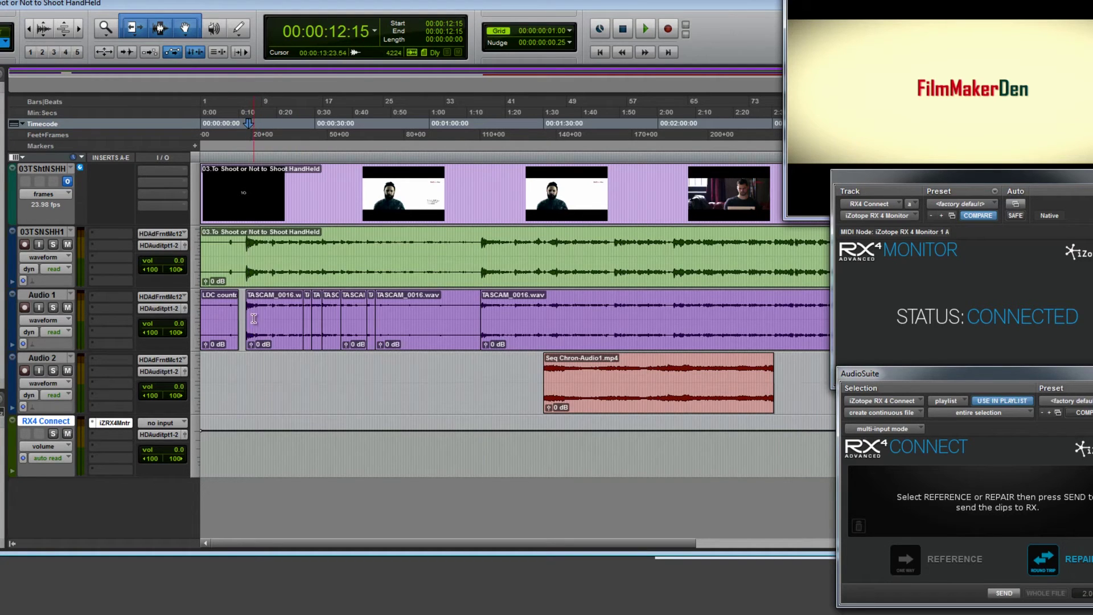
key(space)
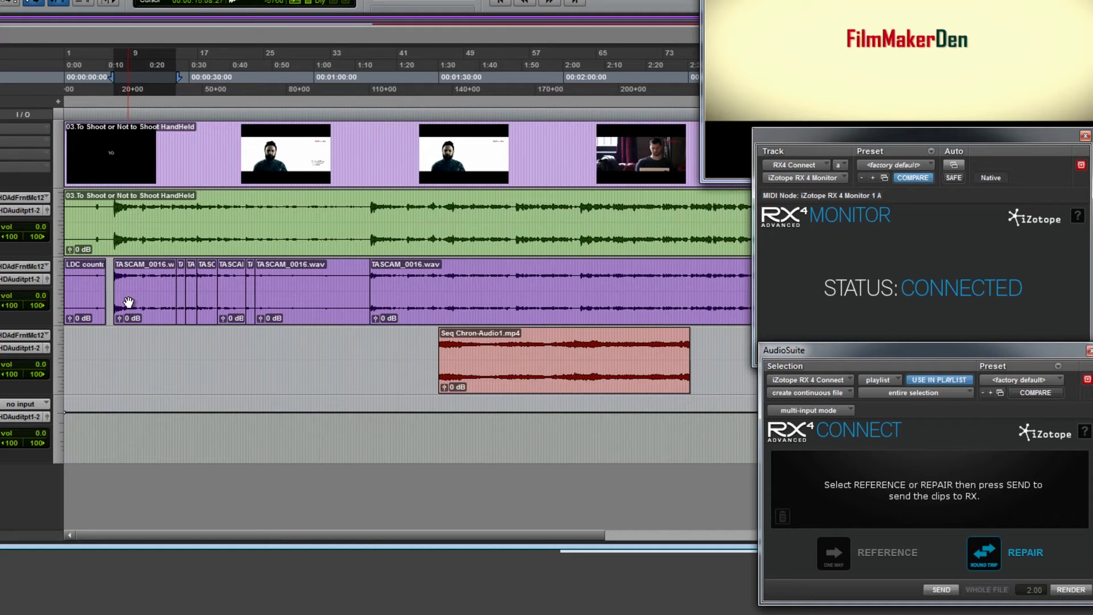
click(128, 301)
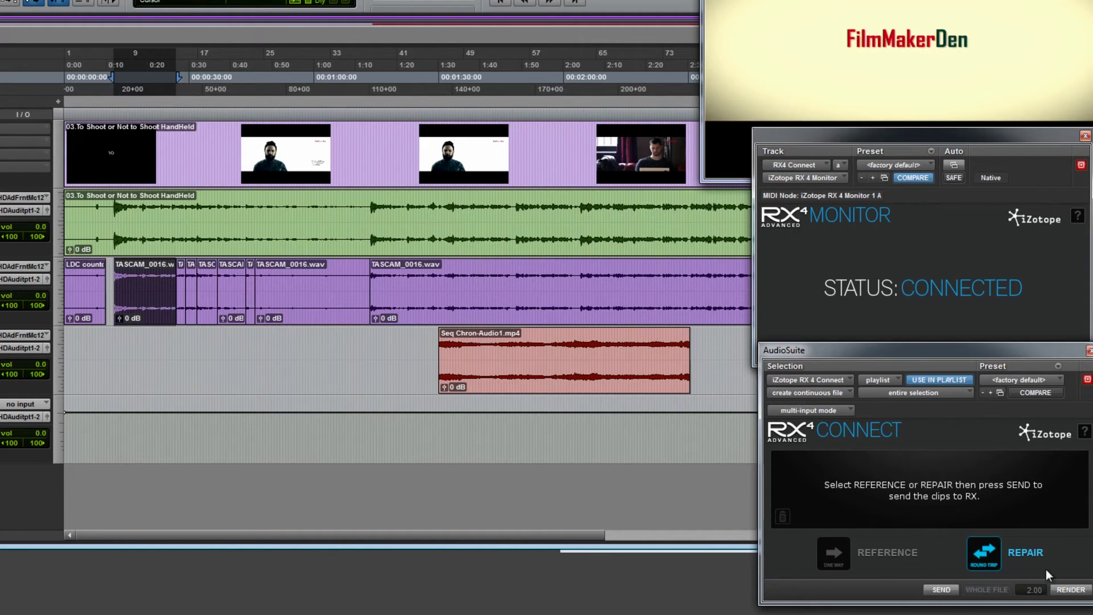
Send the selected TASCAM_0016.wav clip to RX for Repair and switch to RX
click(941, 589)
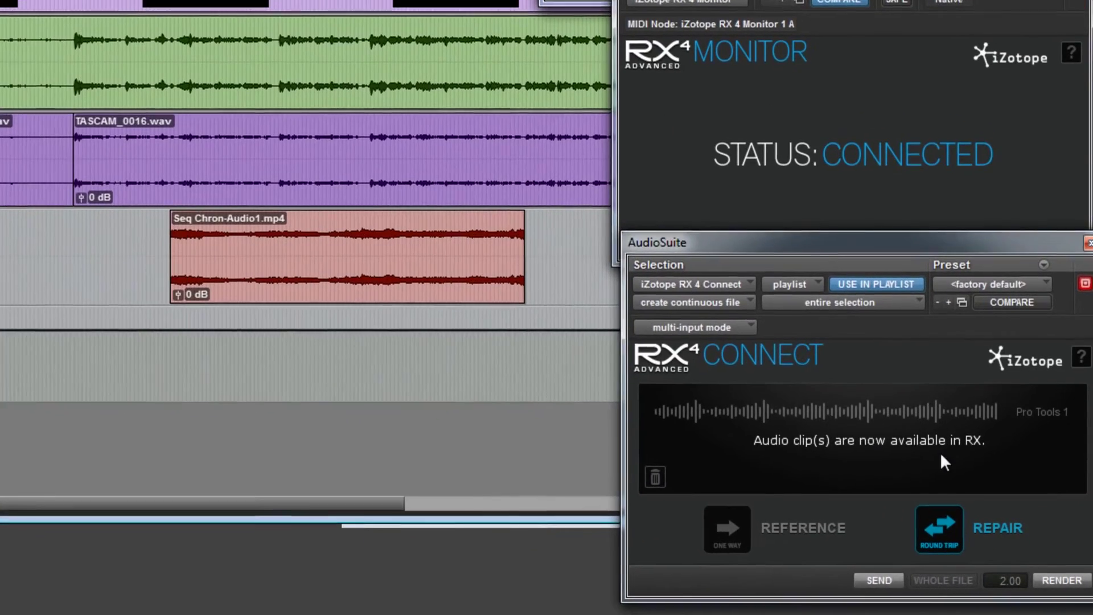
key(alt+Tab)
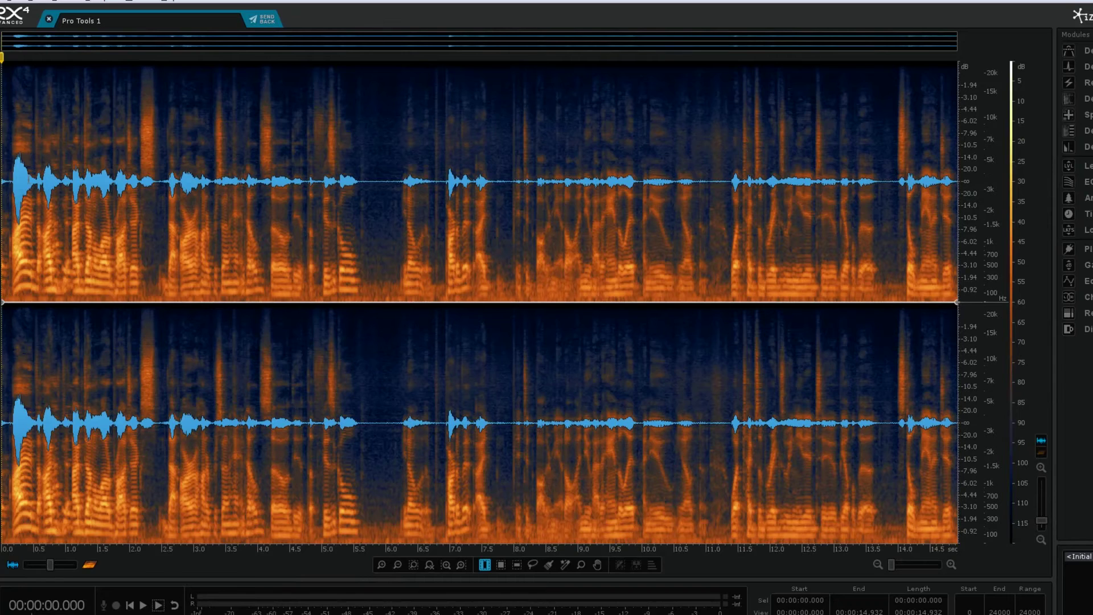
Play the clip, preview Dialogue Denoise on Auto at 12 dB reduction, then process it
key(space)
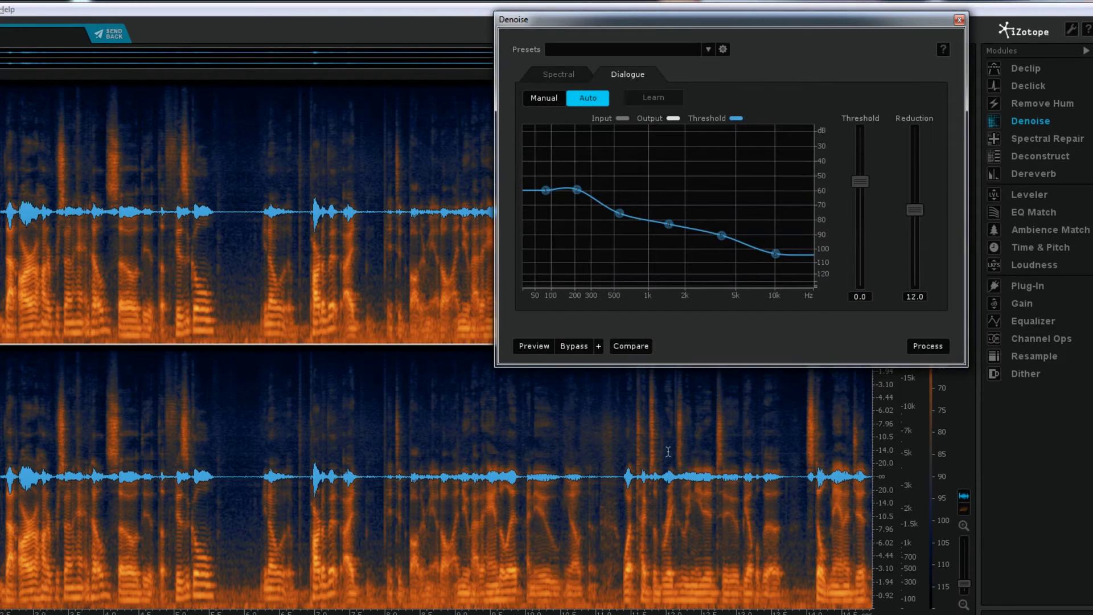
click(537, 350)
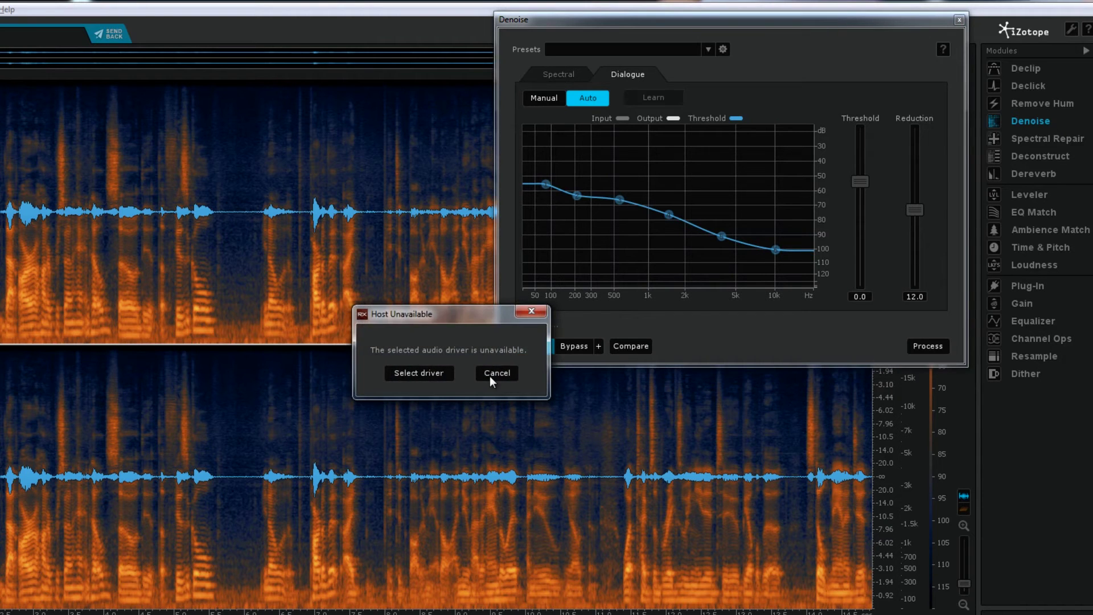
click(490, 374)
click(538, 349)
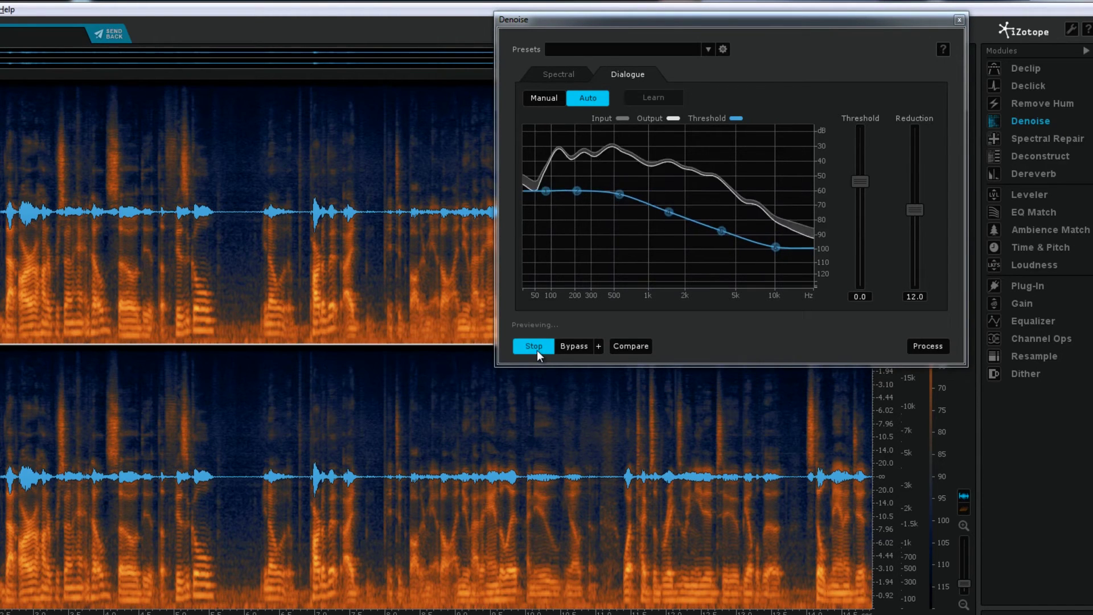
click(537, 348)
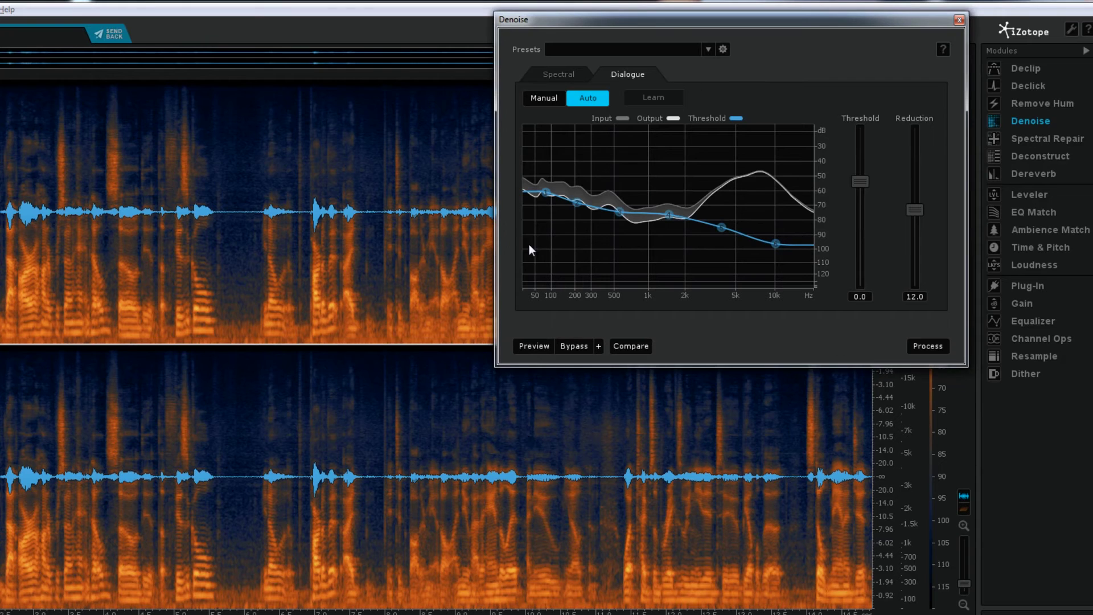
click(922, 345)
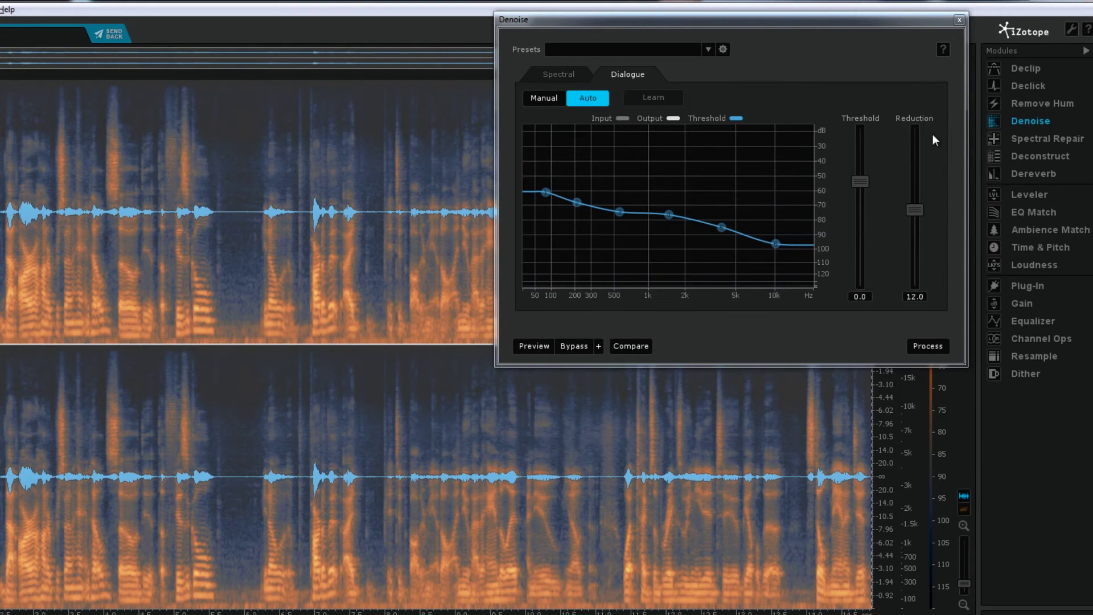
Close Denoise and apply Leveler at -3.1 dB target RMS with Set Clip Gain
click(959, 20)
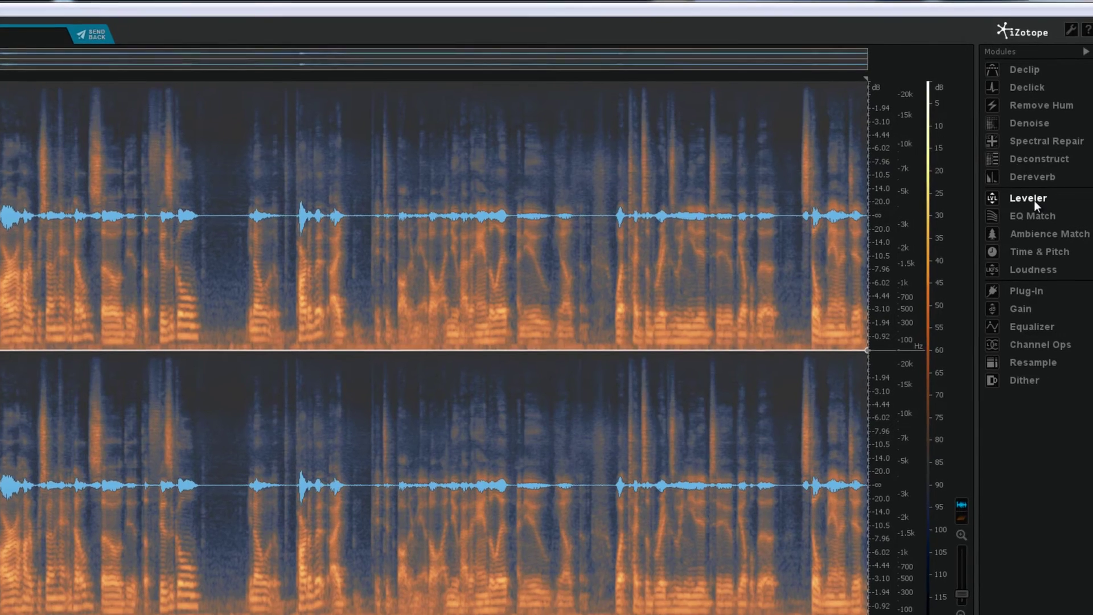
click(1034, 200)
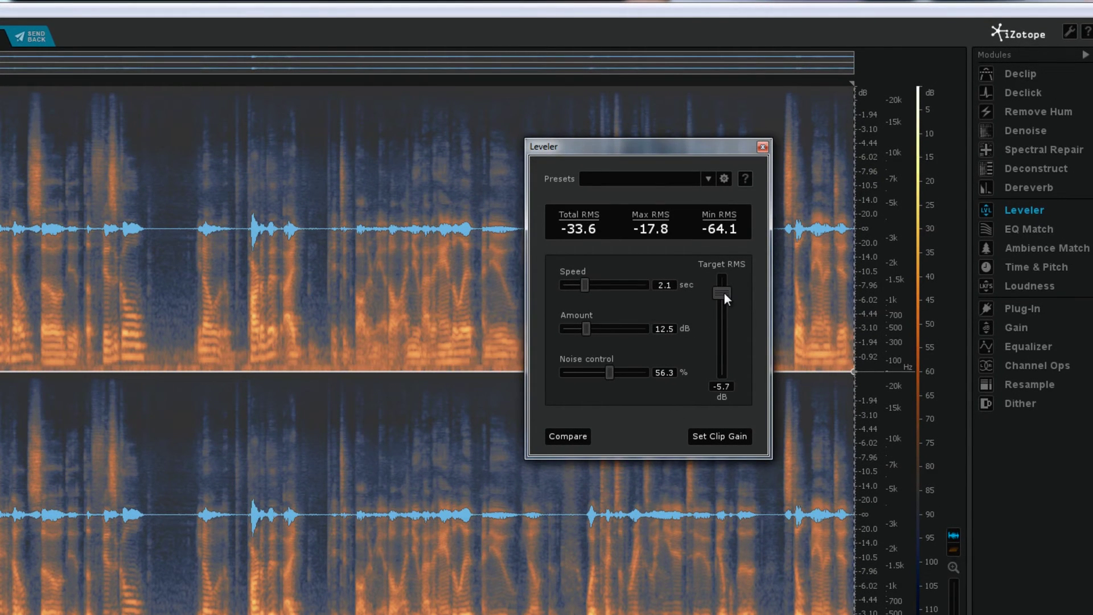
drag(724, 293, 725, 286)
click(718, 436)
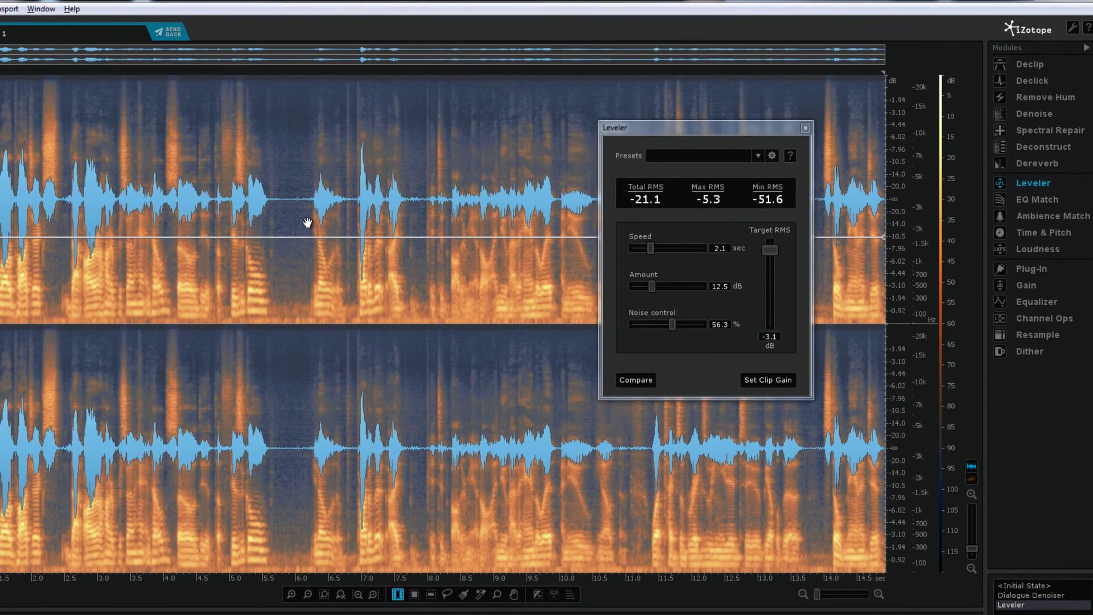
click(805, 128)
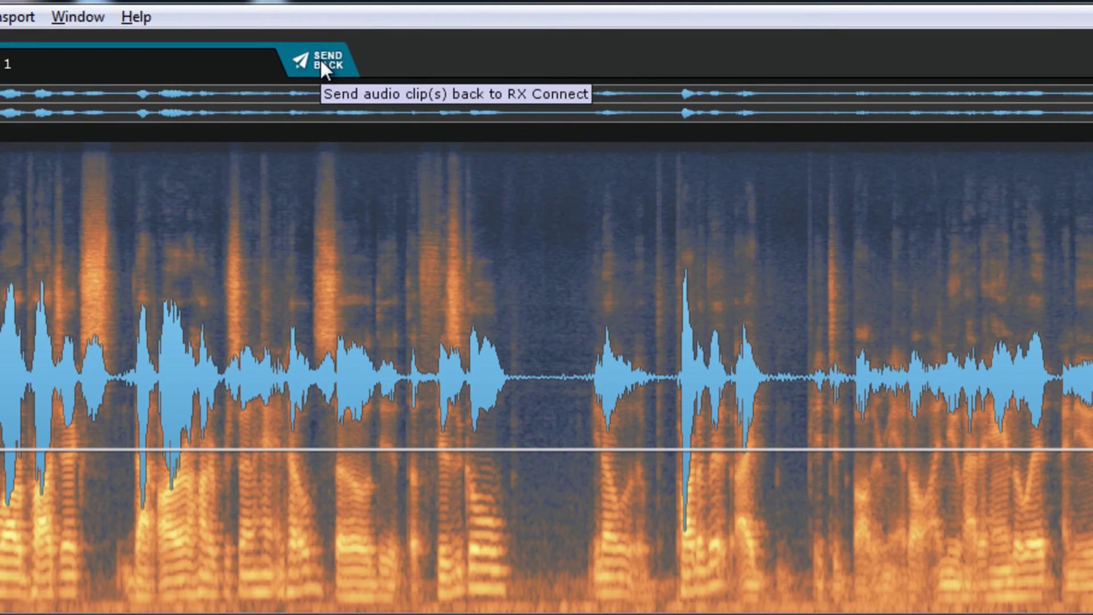
Send the processed audio back to Pro Tools and move the AudioSuite window aside
click(320, 58)
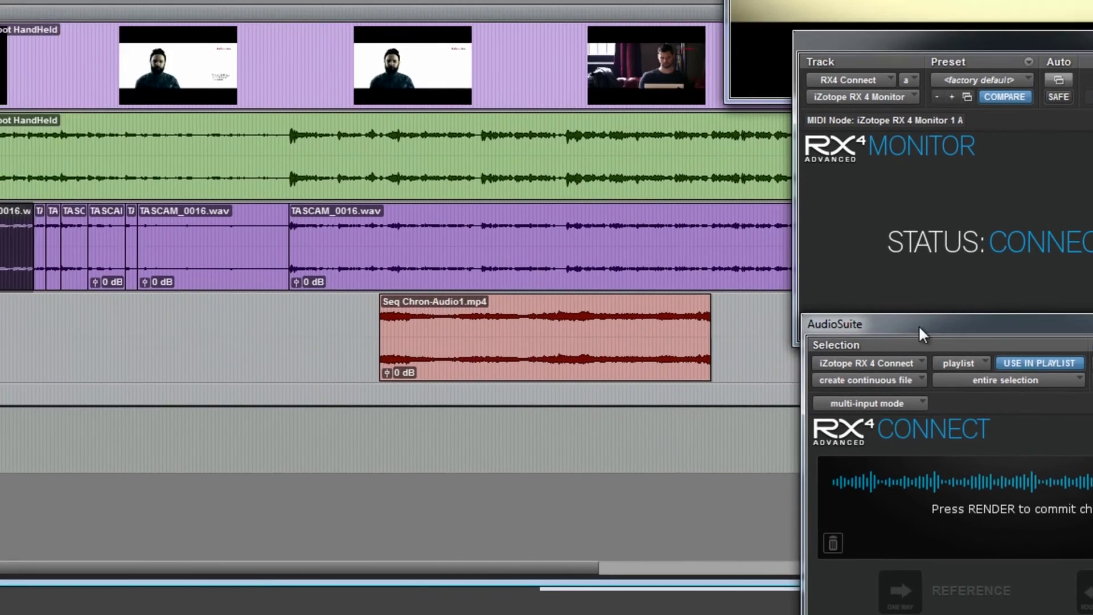
drag(746, 285, 29, 199)
drag(346, 296, 381, 115)
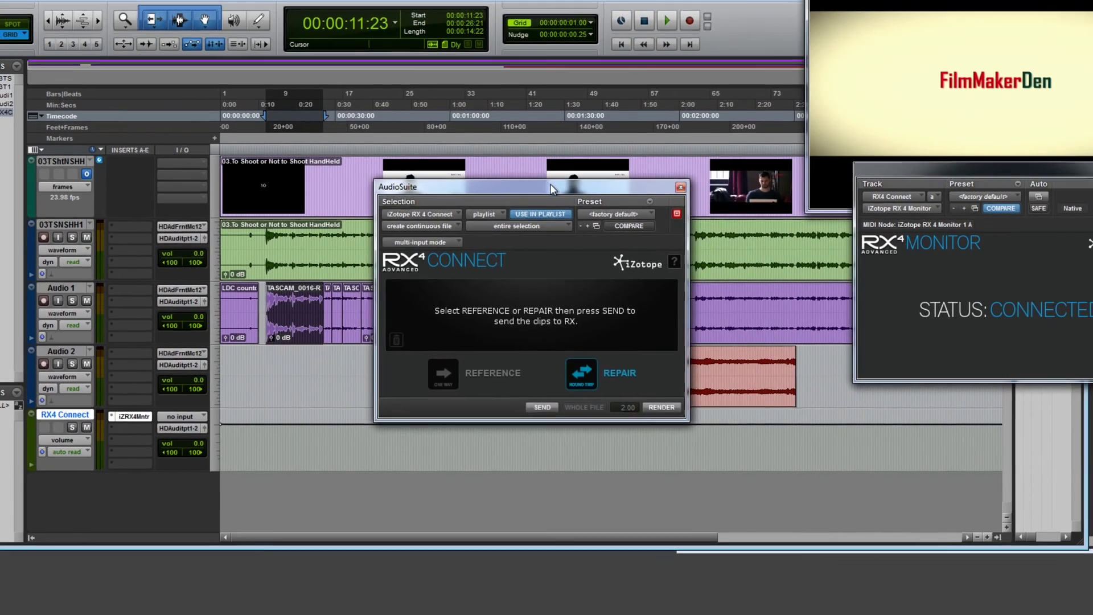
drag(543, 120, 1042, 302)
drag(888, 308, 983, 286)
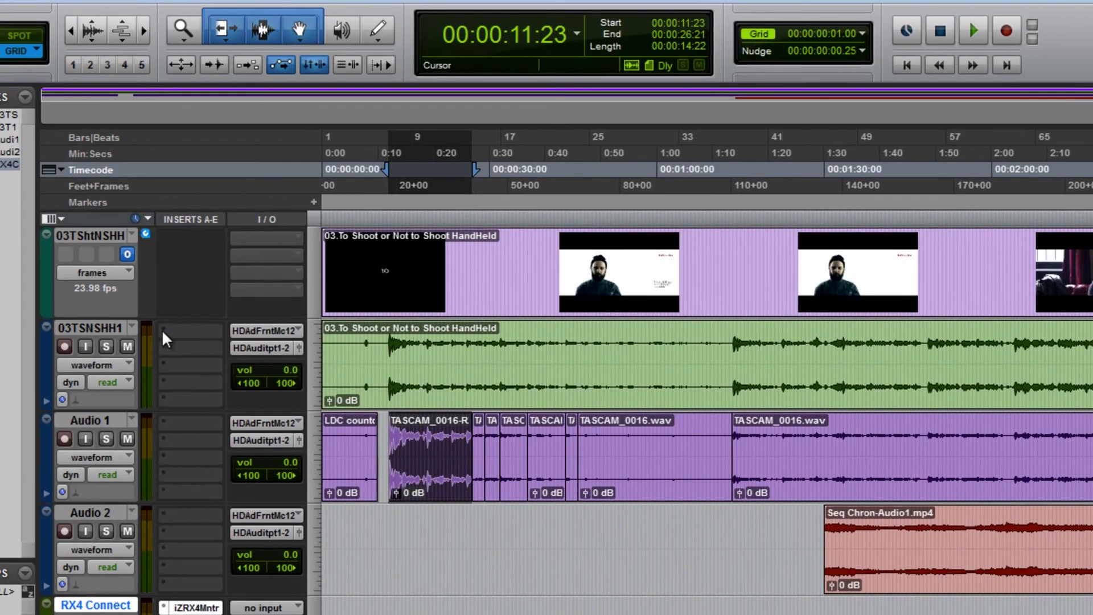
Insert the stereo iZotope RX 4 Dialogue Denoiser on 03TSNSHH1, then close its window
click(162, 329)
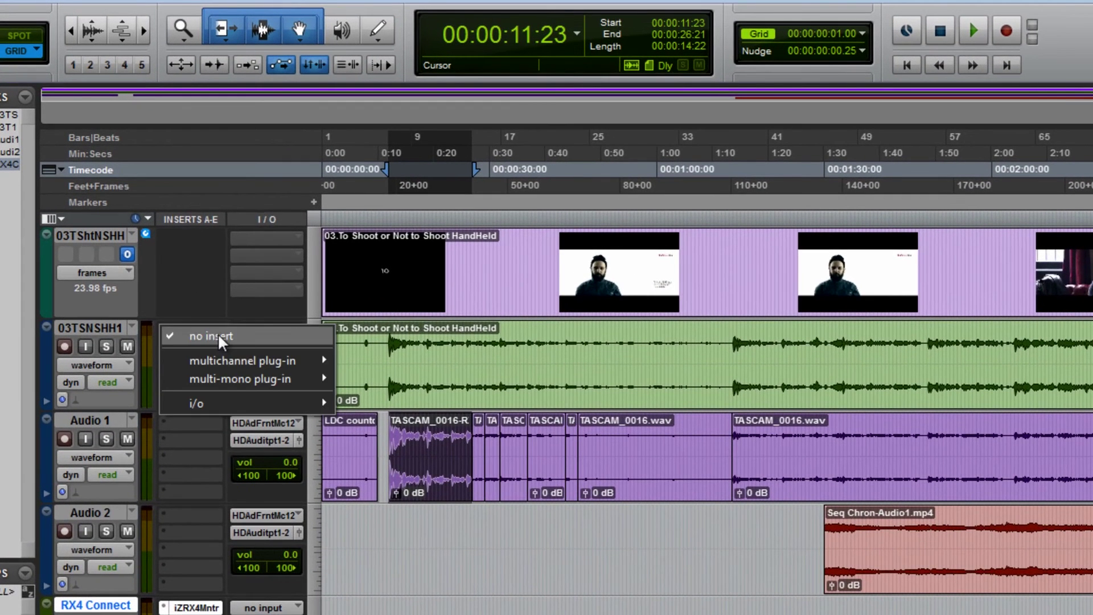
mouse_move(226, 355)
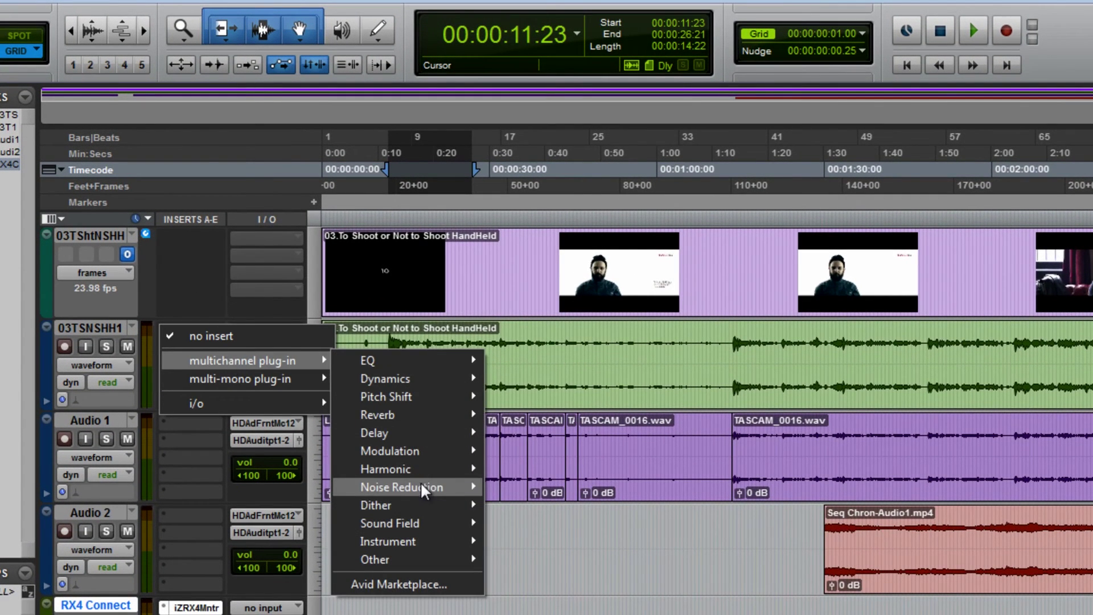
mouse_move(431, 490)
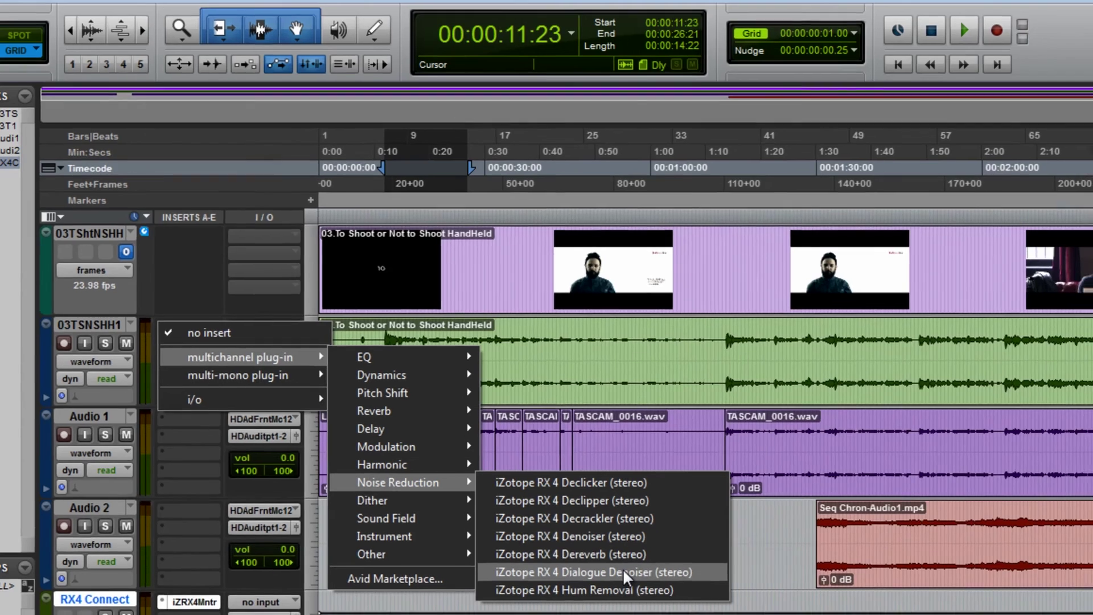
click(626, 578)
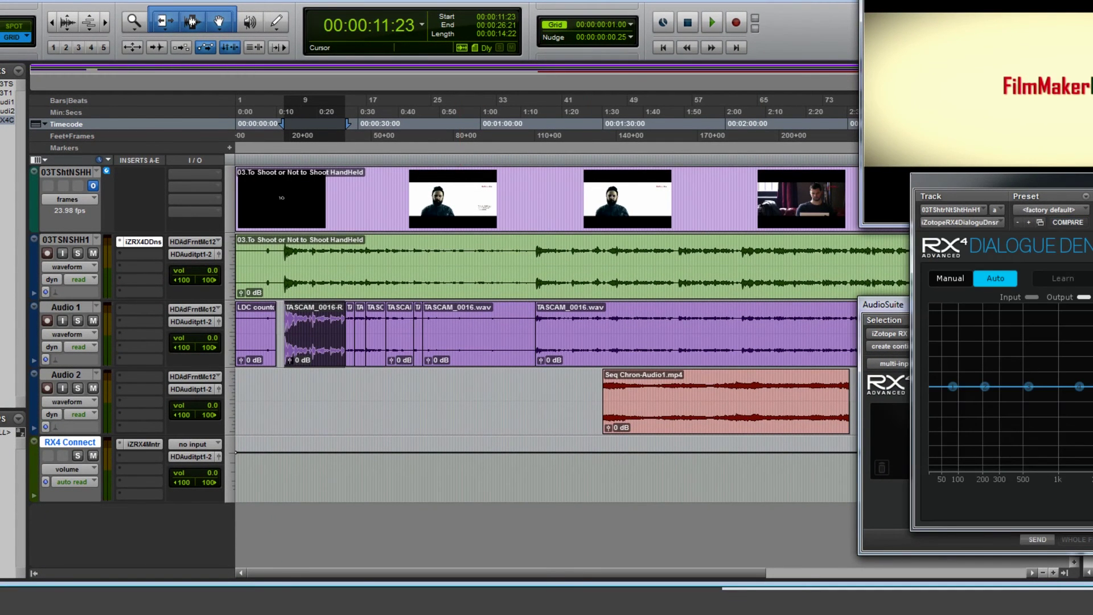
drag(1089, 179, 725, 141)
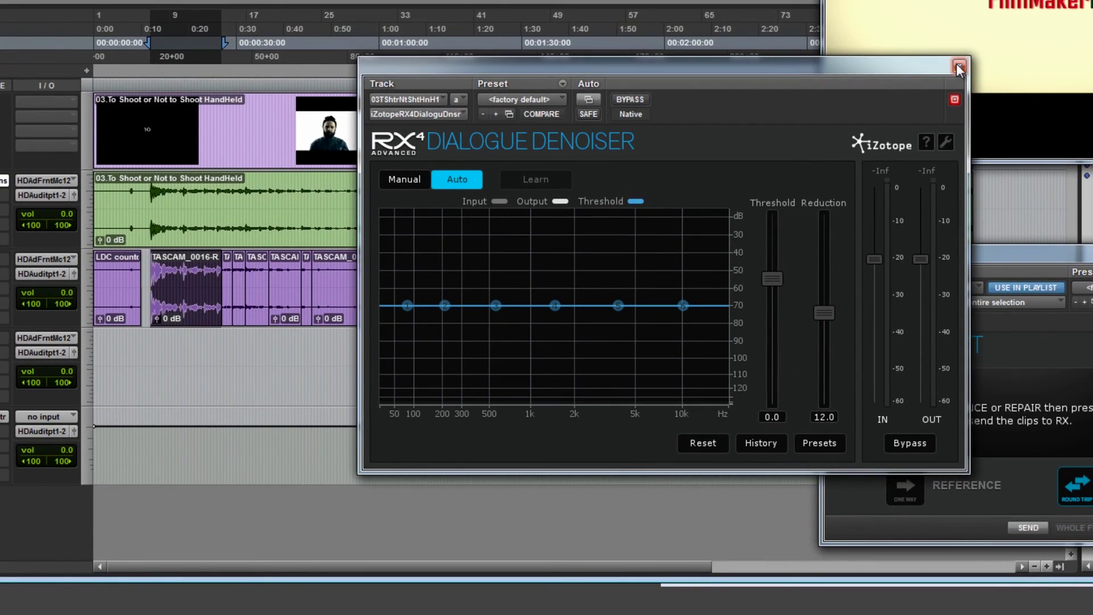
click(958, 67)
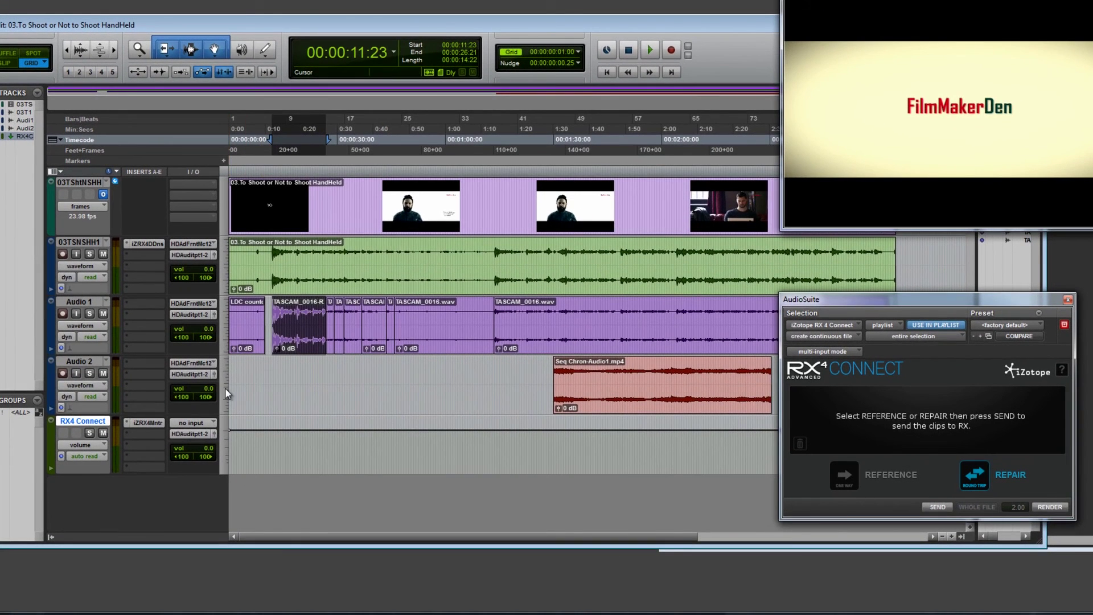
Set the iZRX4DDns insert slot on 03TSNSHH1 to 'no insert', removing the RX 4 Dialogue Denoiser
click(129, 244)
click(141, 245)
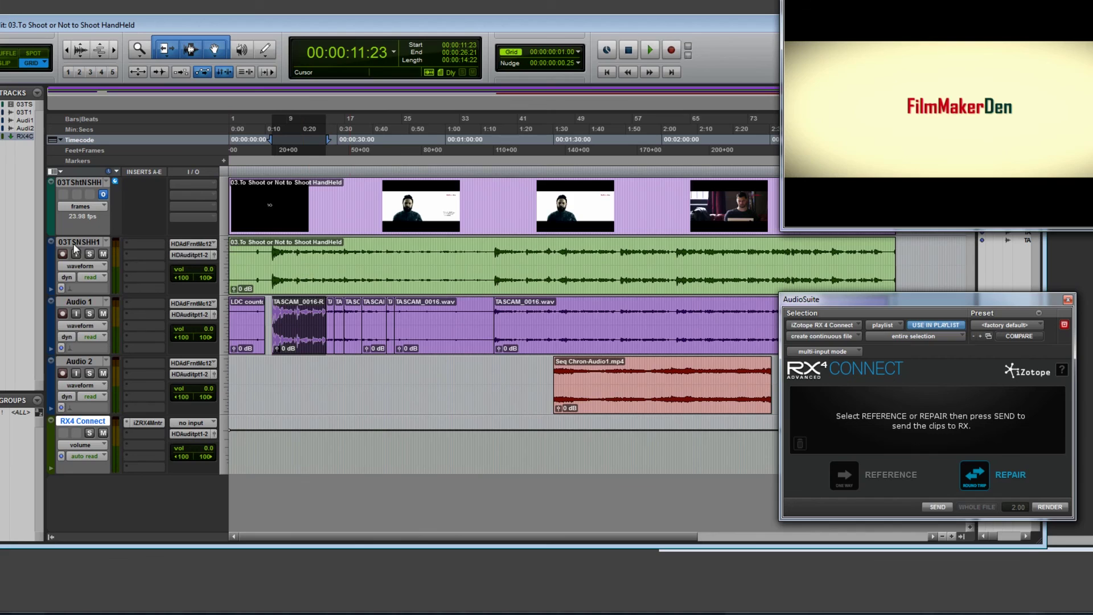